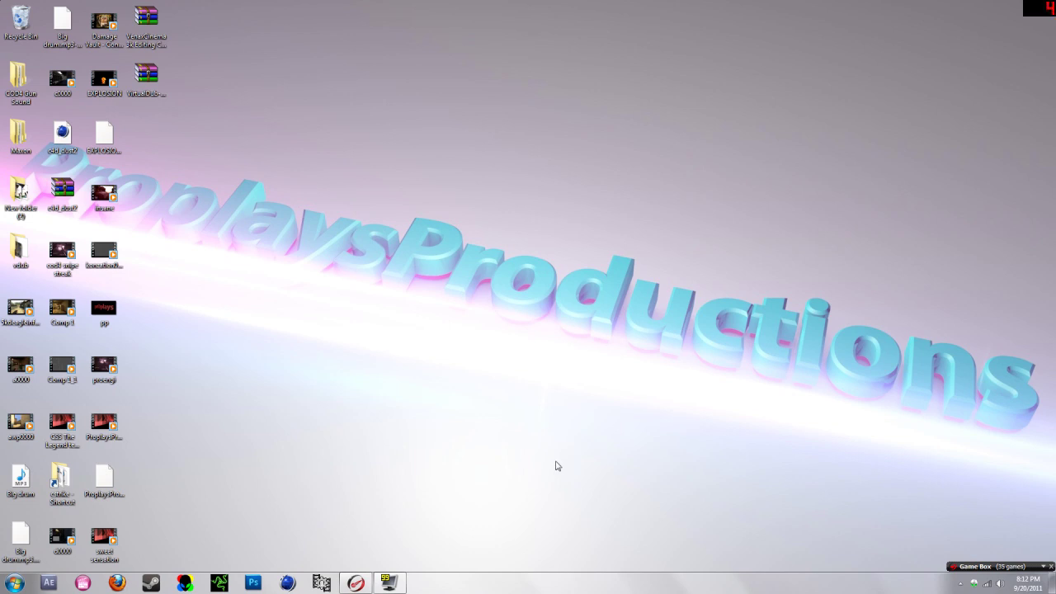
Step: Launch Counter-Strike Source and start a local server on the de_dust2 map
left_click(1000, 567)
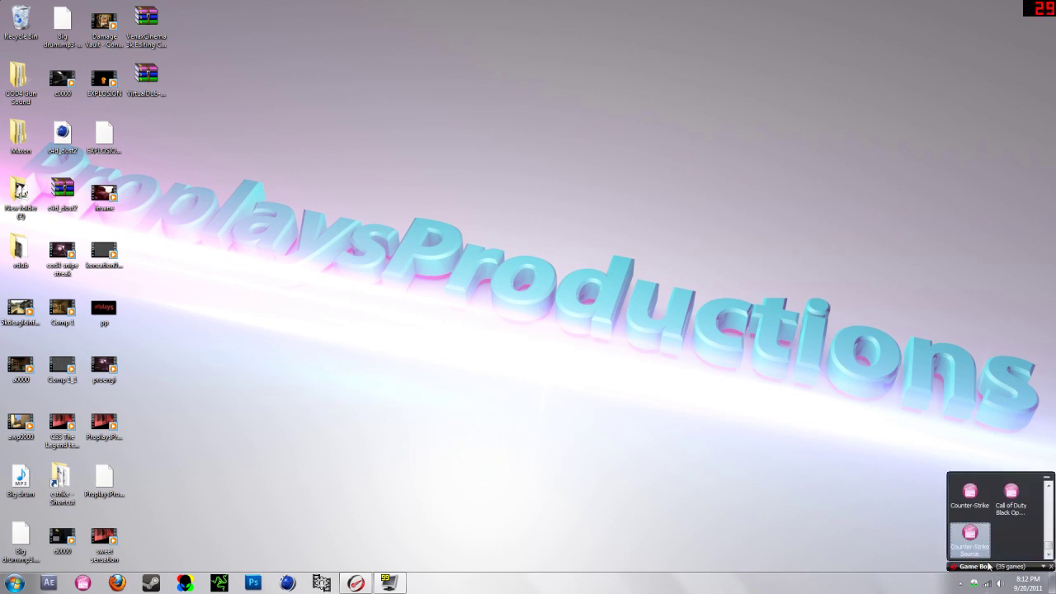
double_click(978, 542)
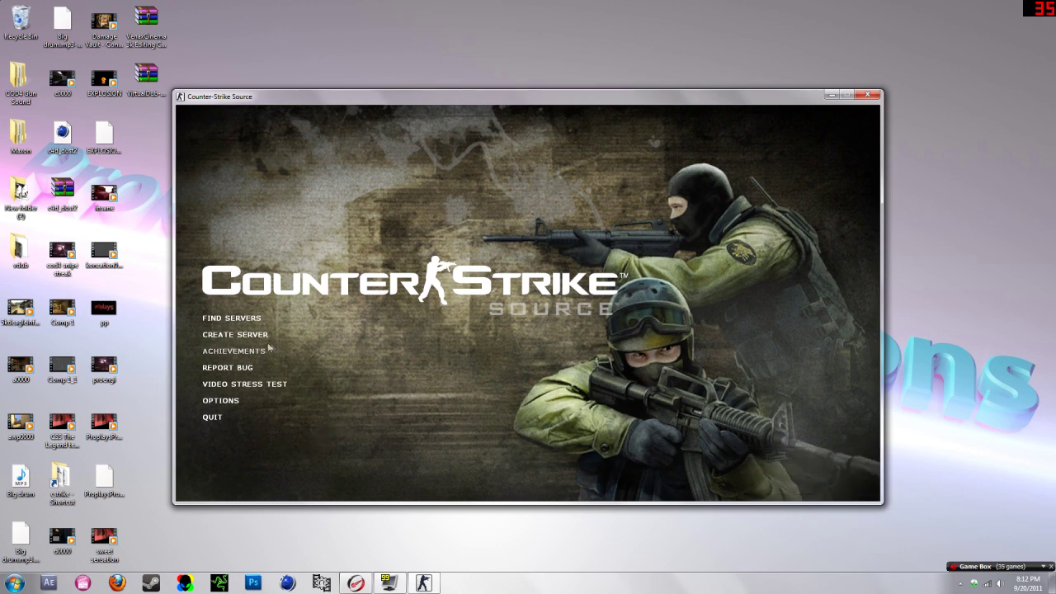
left_click(243, 335)
left_click(541, 416)
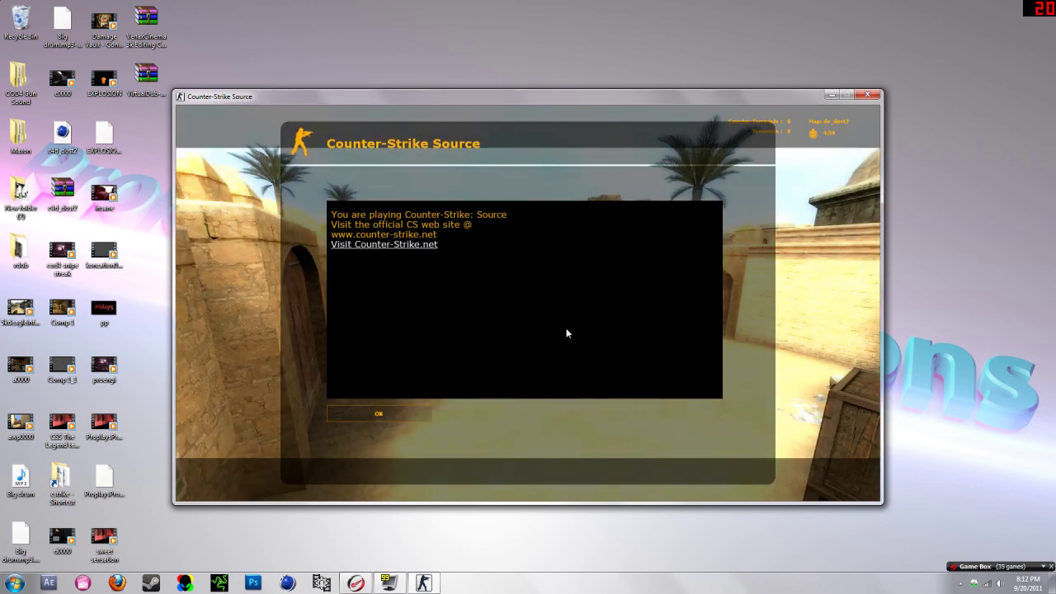
Step: Dismiss the welcome message, join the Terrorist Forces with the first character class and walk forward from the spawn area
left_click(358, 411)
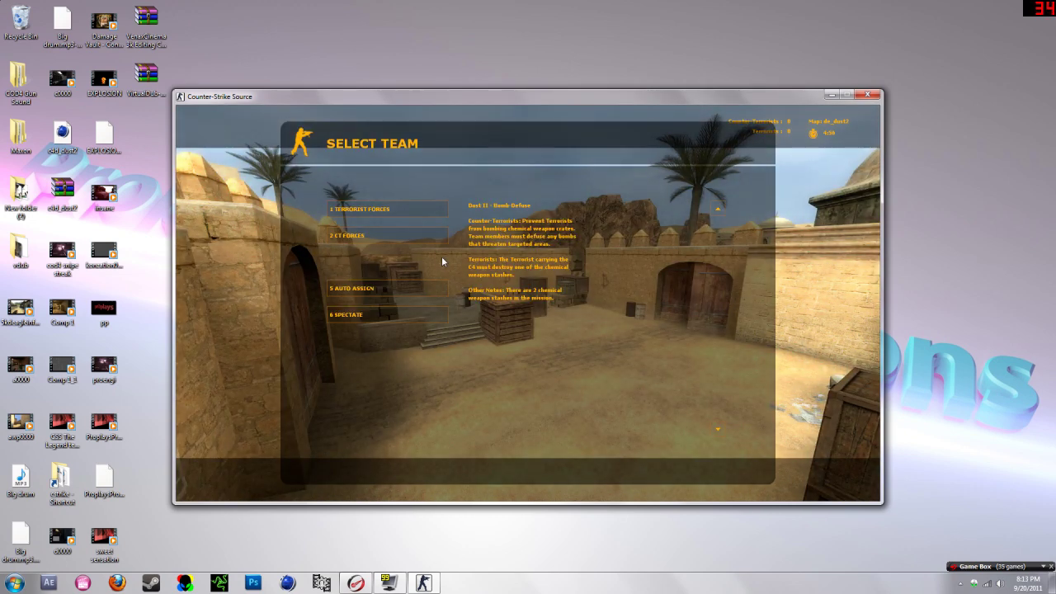
left_click(416, 210)
left_click(403, 216)
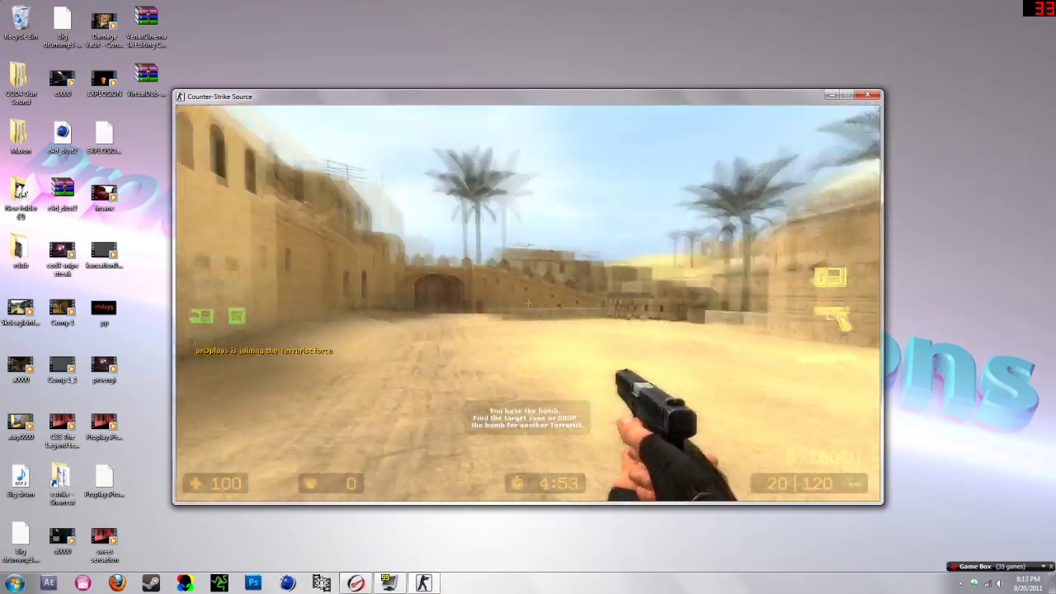
key("w")
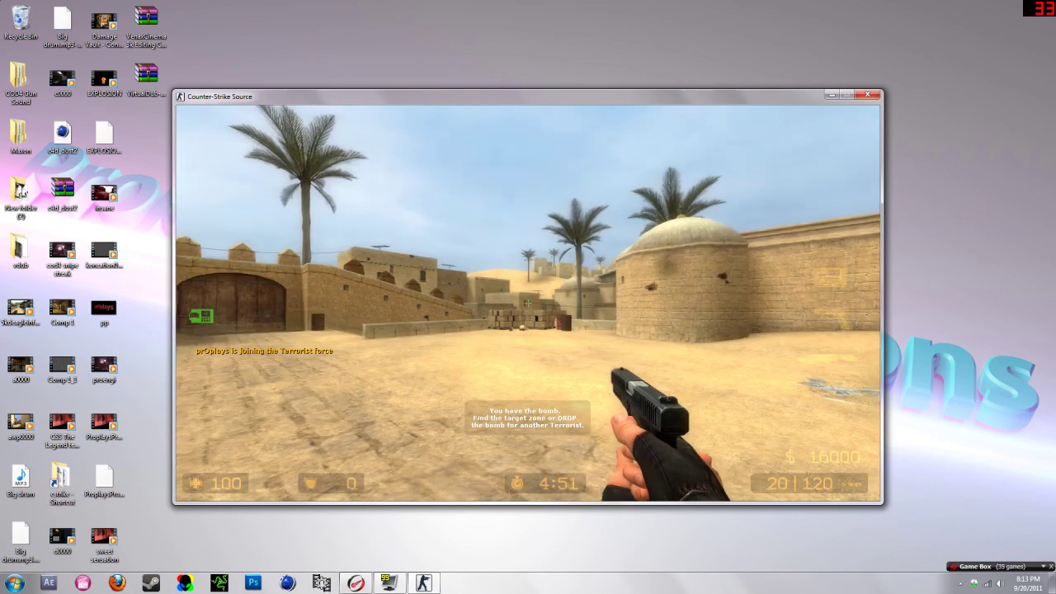
key("w")
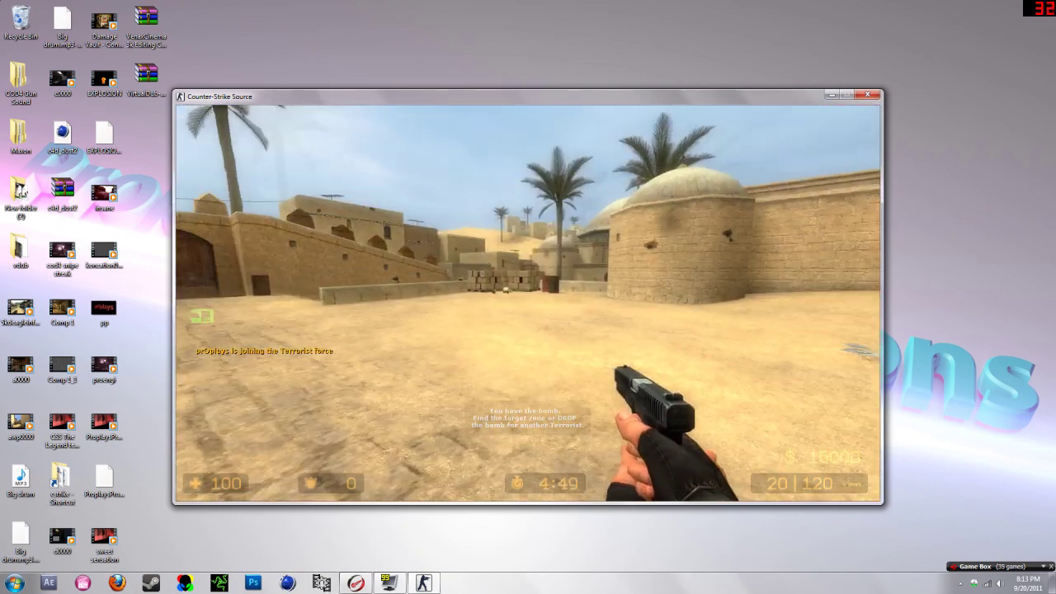
Step: Start recording a demo named proplays with the record console command and return to the game
key("grave")
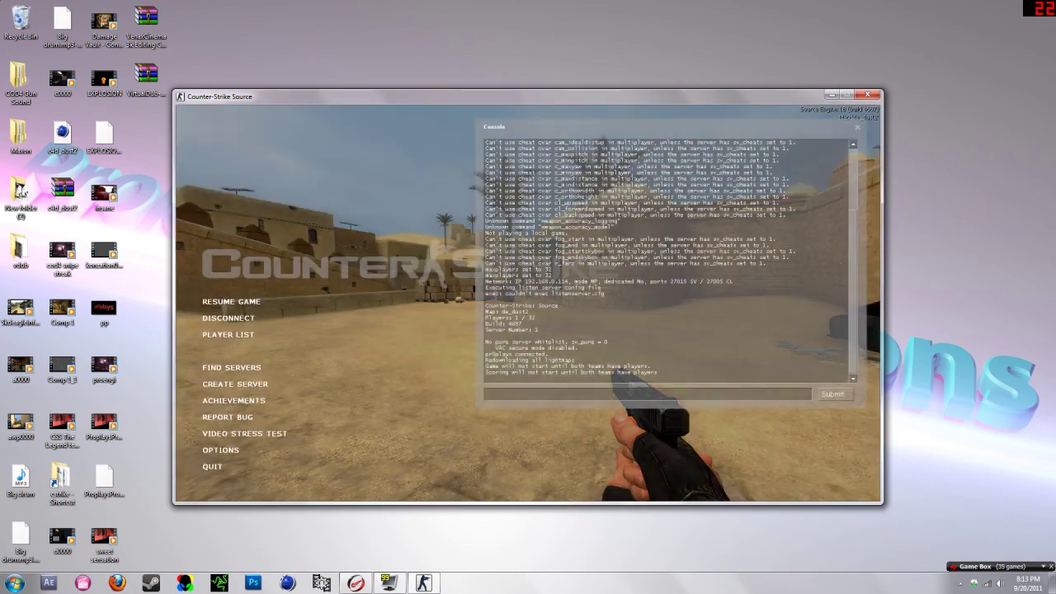
type("record")
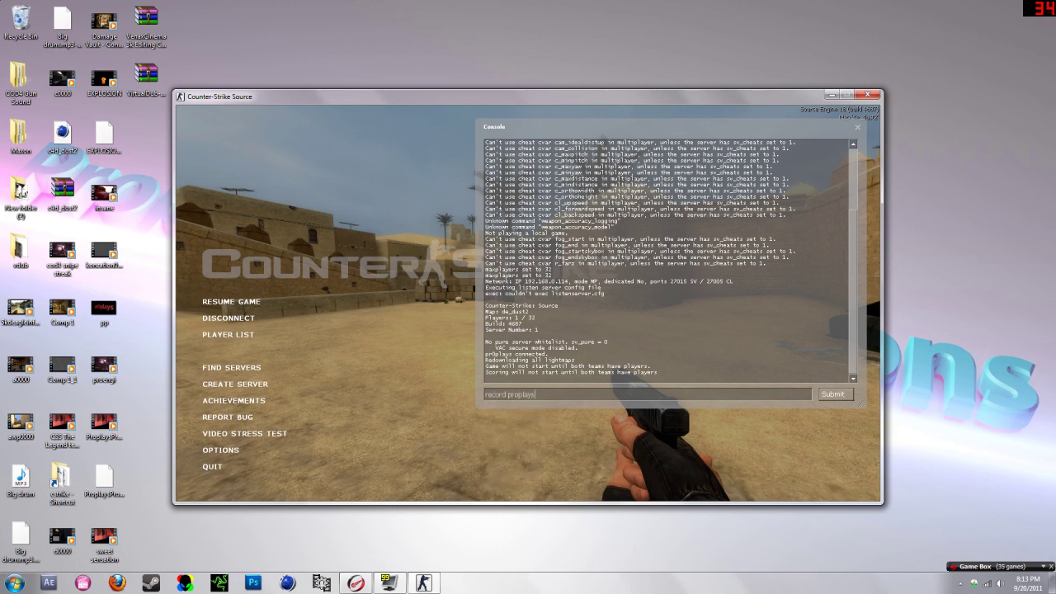
type("proplays")
key("Return")
key("grave")
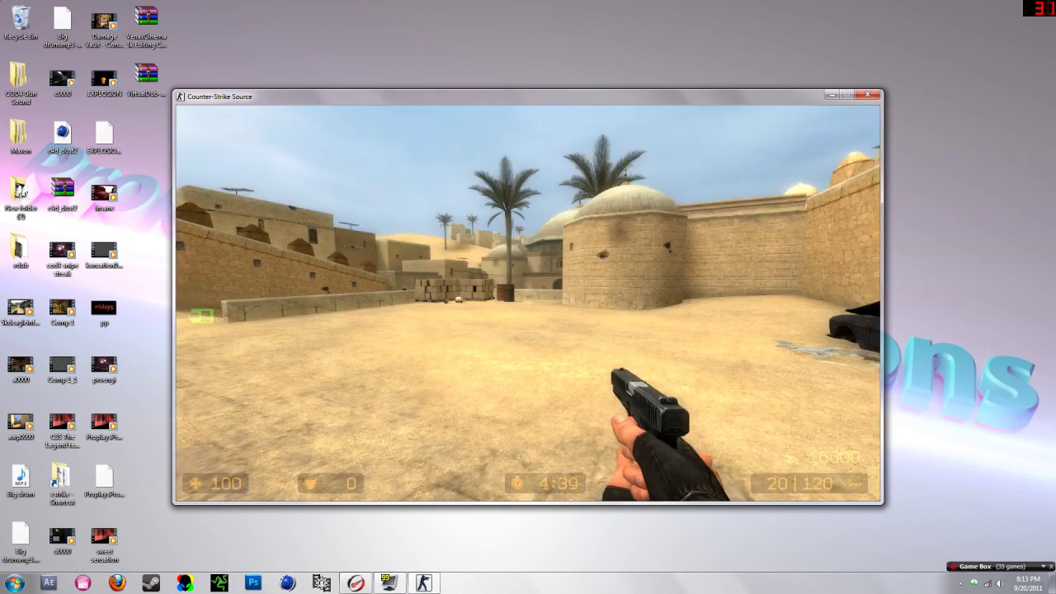
Step: Switch the pistol to burst-fire mode and walk through the map to the domed building's courtyard as demo footage
right_click(527, 303)
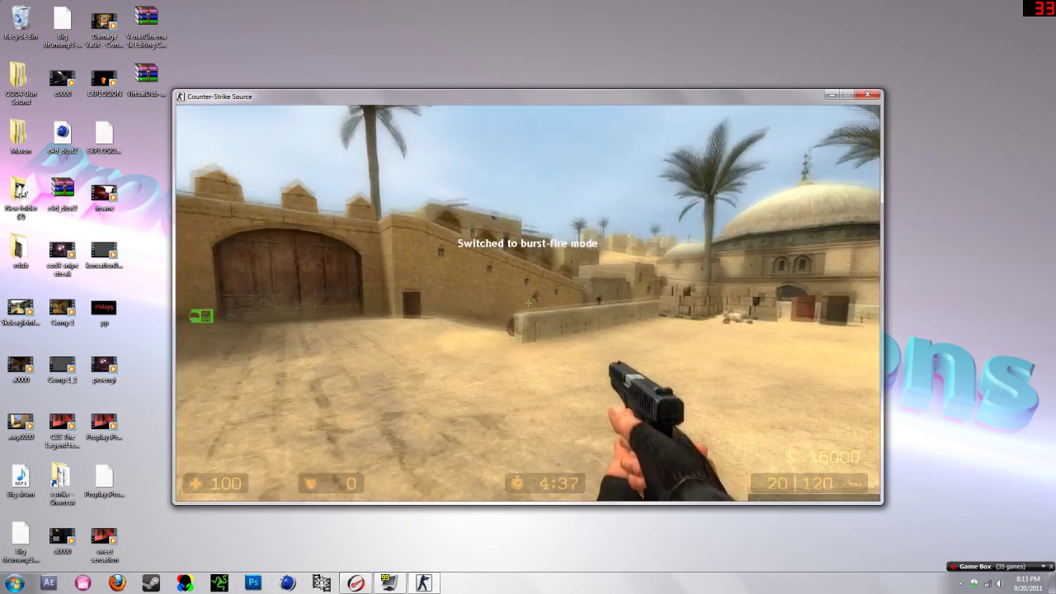
key("w")
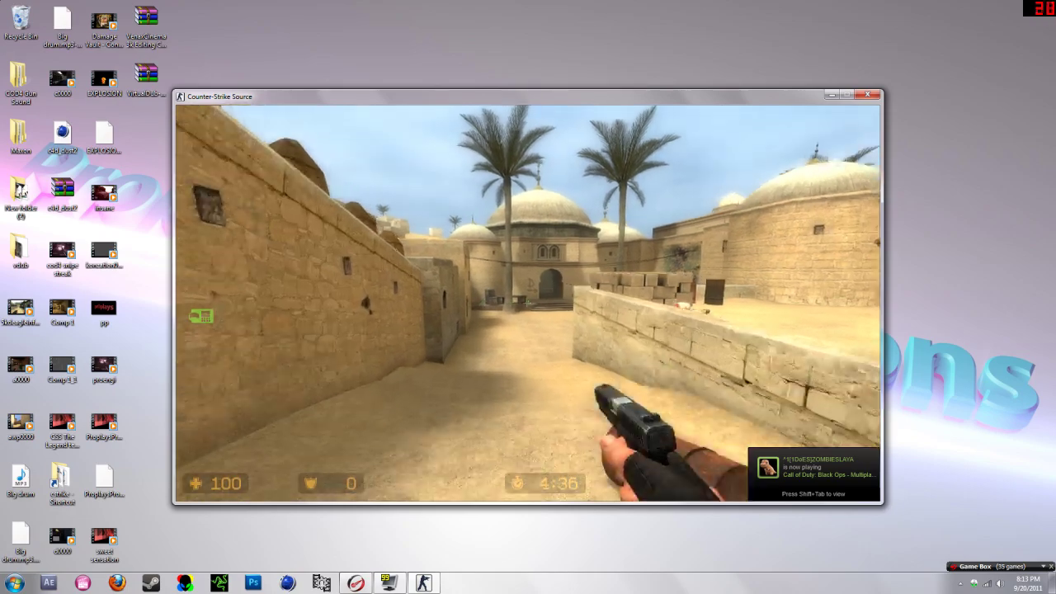
key("w")
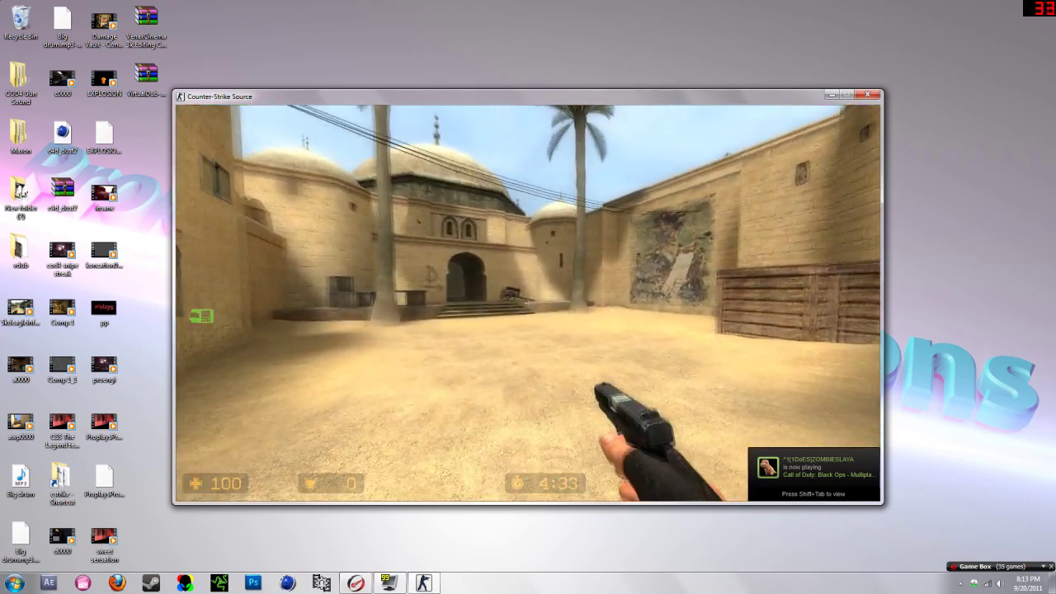
key("w")
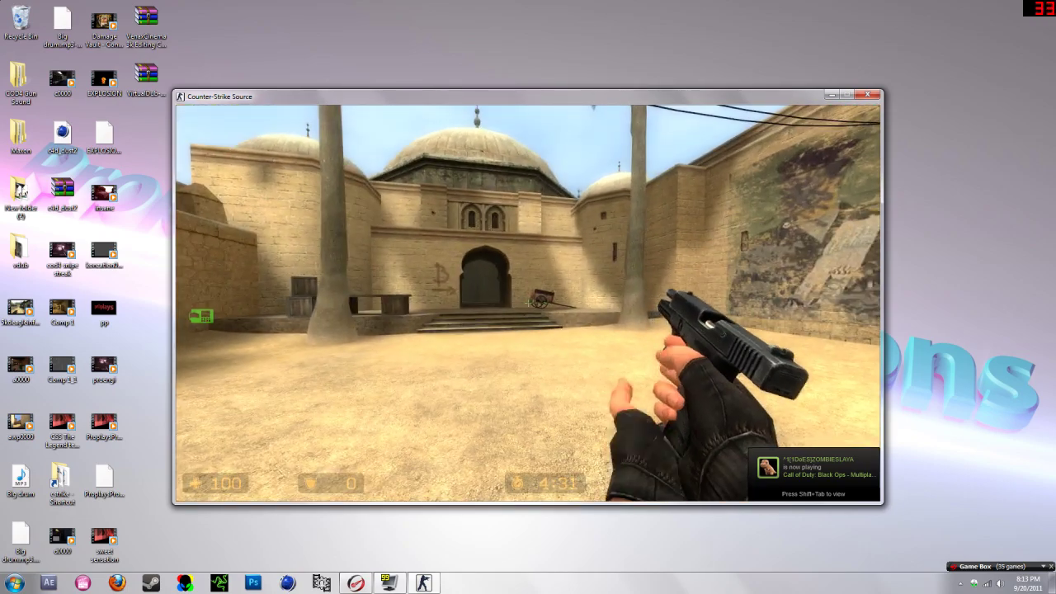
Step: Stop the demo recording with the stop console command
key("grave")
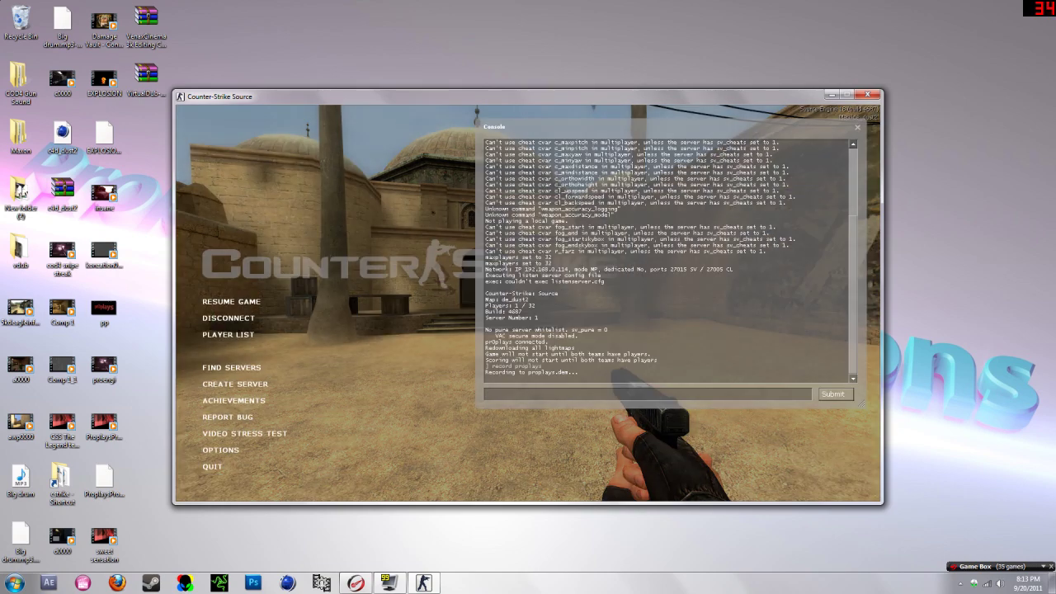
type("stop")
key("Return")
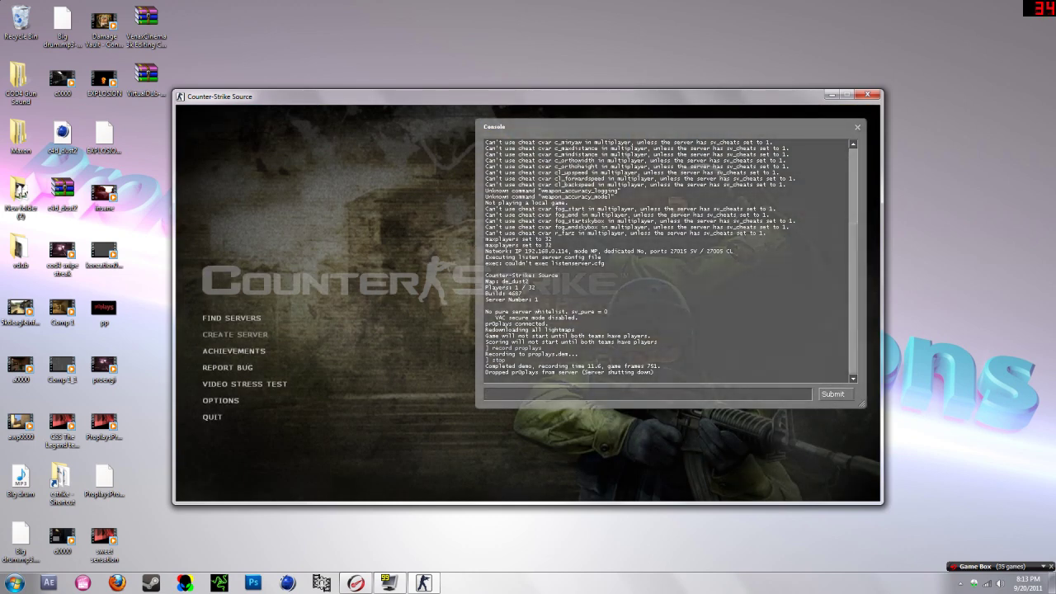
Step: Execute the movie config with "exec movie" and open the Demo Playback window
type("exec")
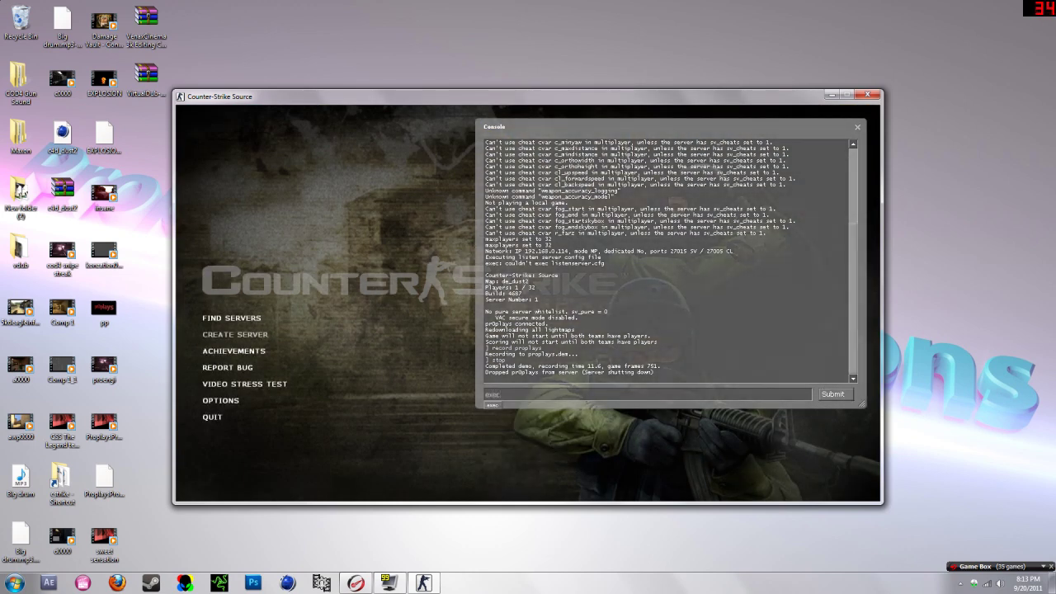
type(" movie")
key("Return")
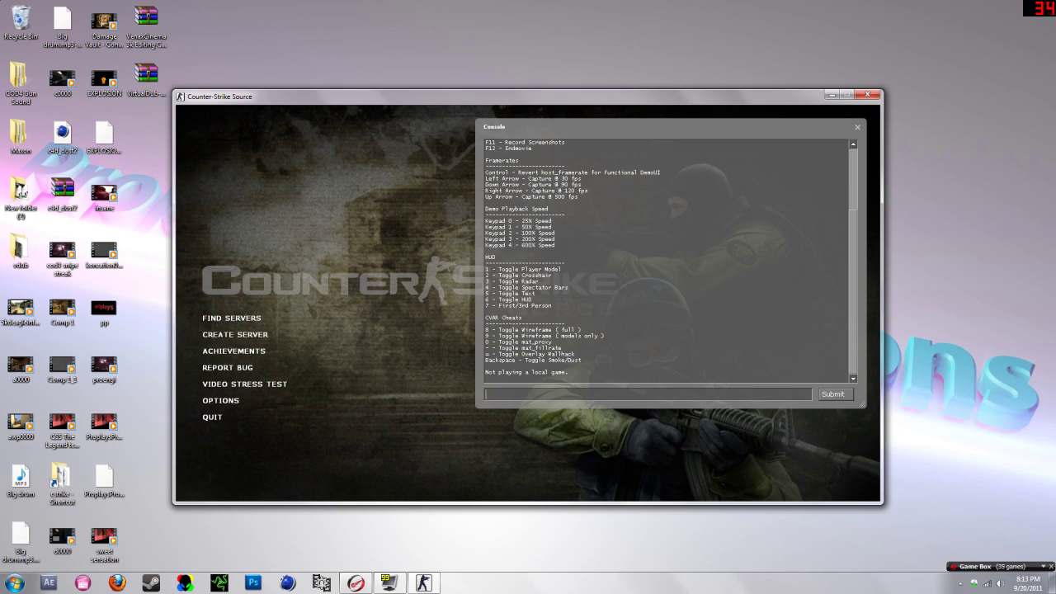
key("shift+F2")
type("d")
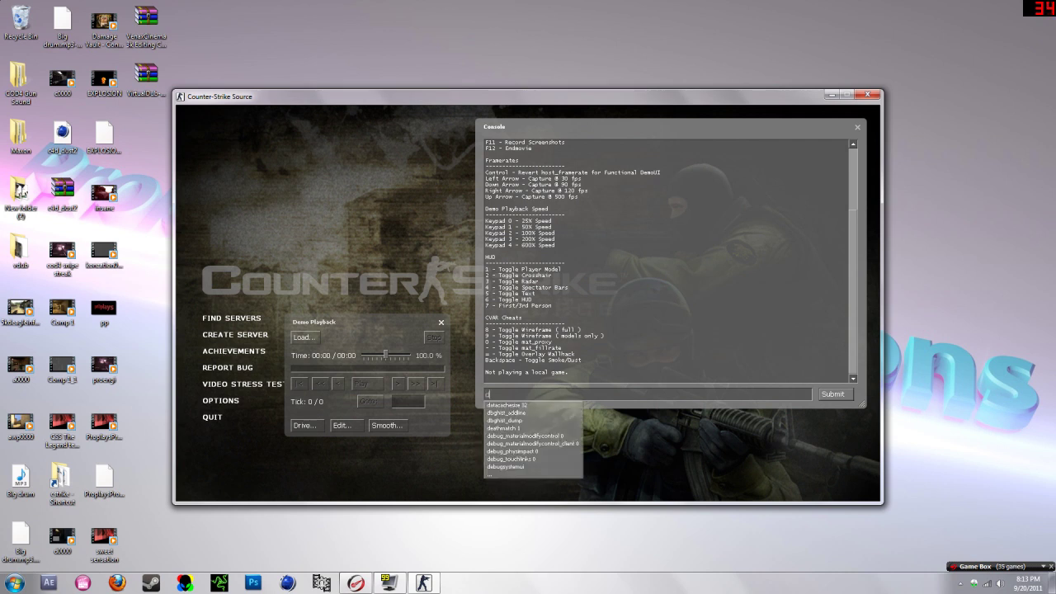
type("emoui")
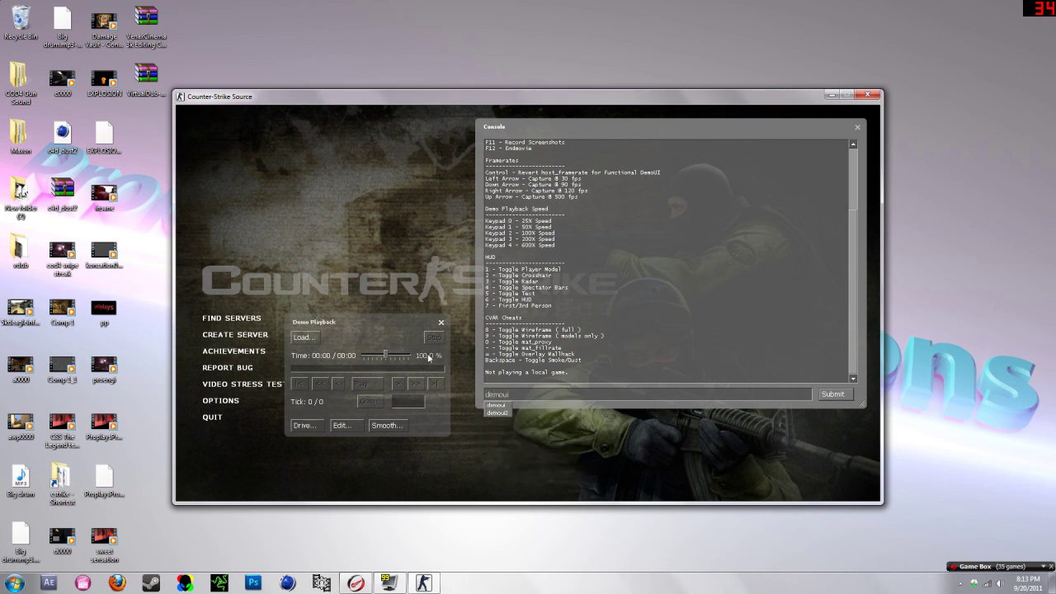
key("Tab")
key("BackSpace")
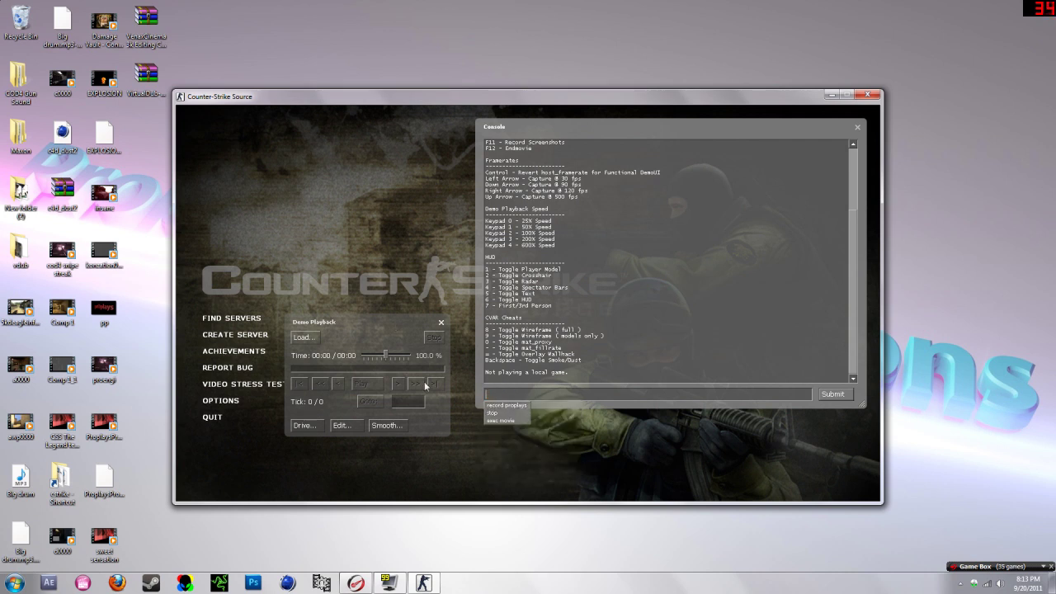
Step: Load the proplays.dem demo file into the Demo Playback window
left_click(317, 338)
left_click(304, 337)
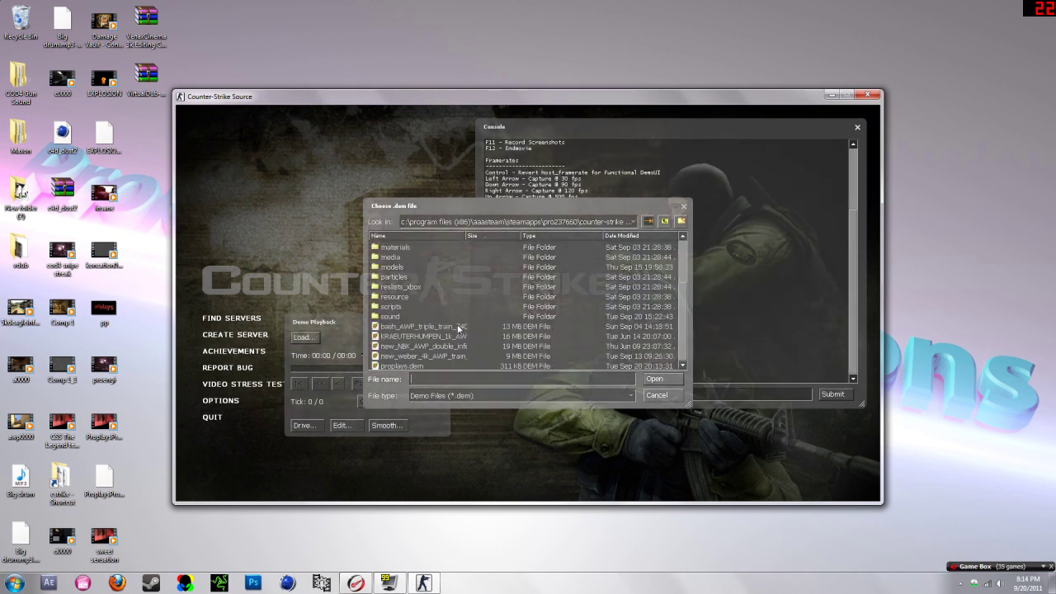
double_click(398, 366)
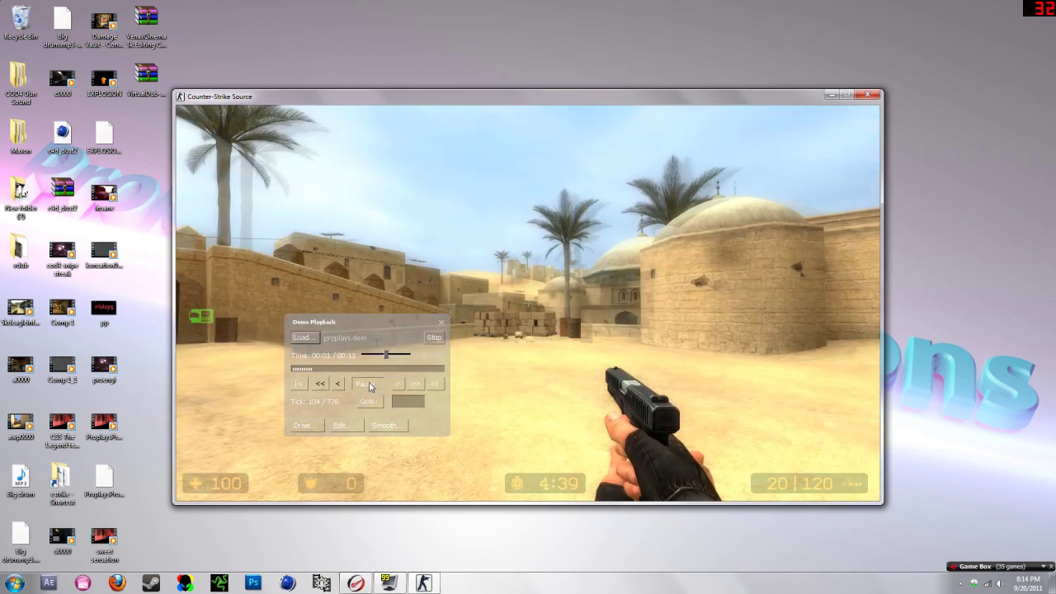
Step: Rewind the demo to its start, pause it there, reposition the playback window and open the console
left_click(398, 381)
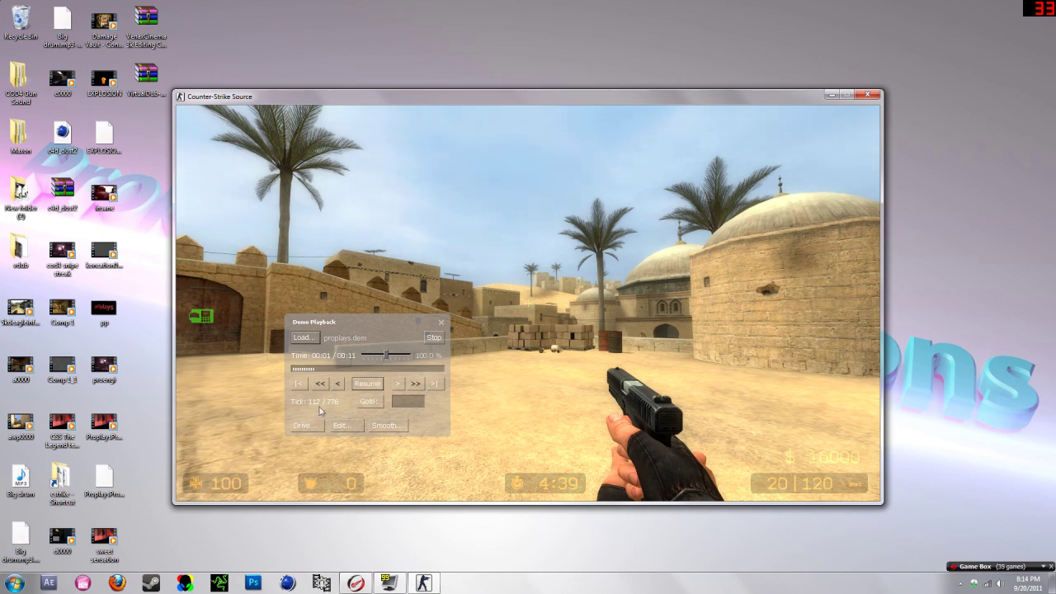
left_click(300, 384)
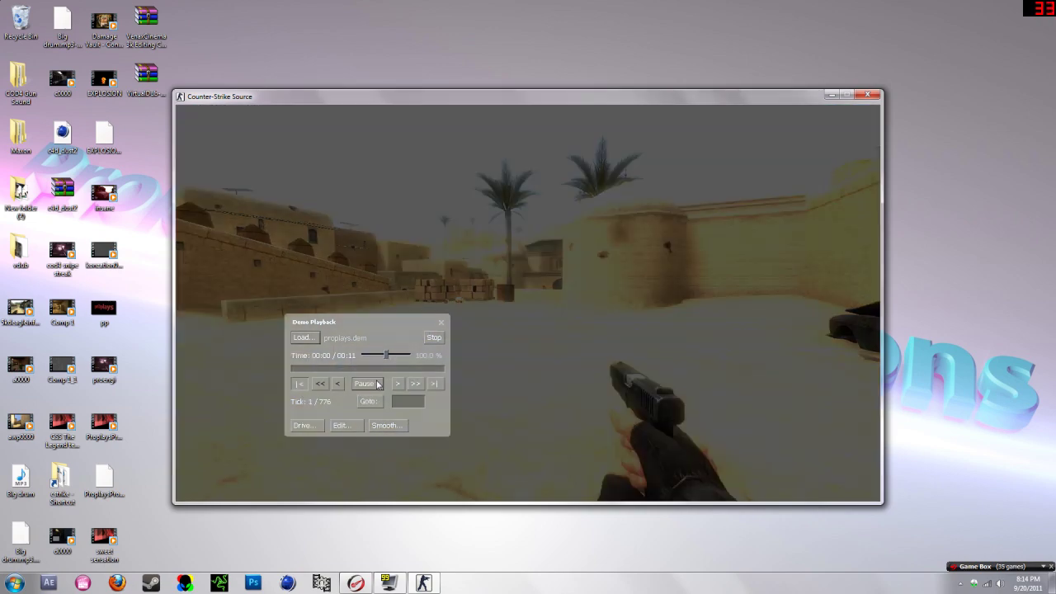
left_click(378, 384)
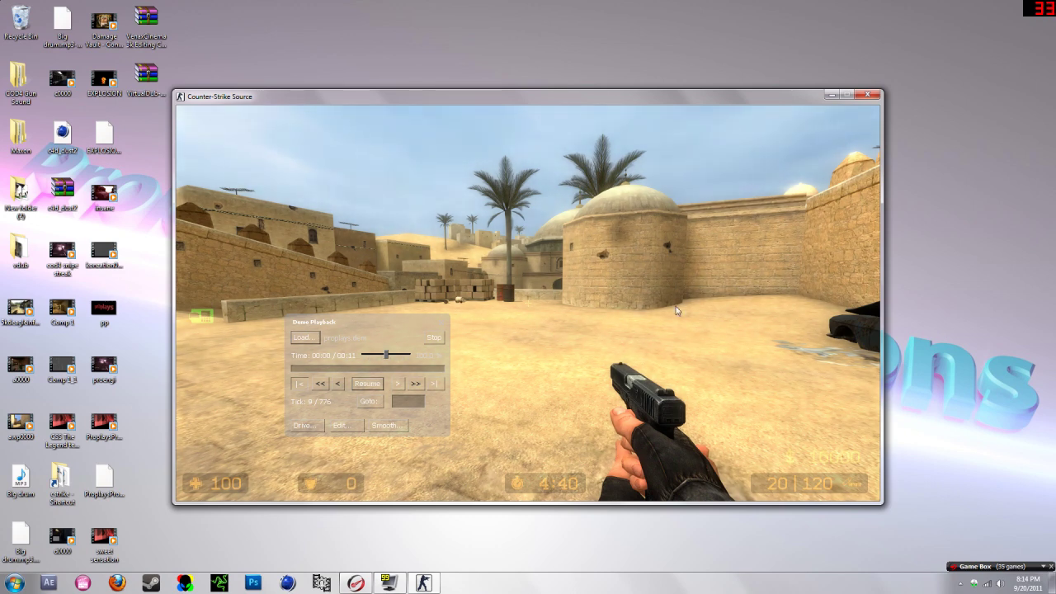
left_click_drag(341, 324, 422, 250)
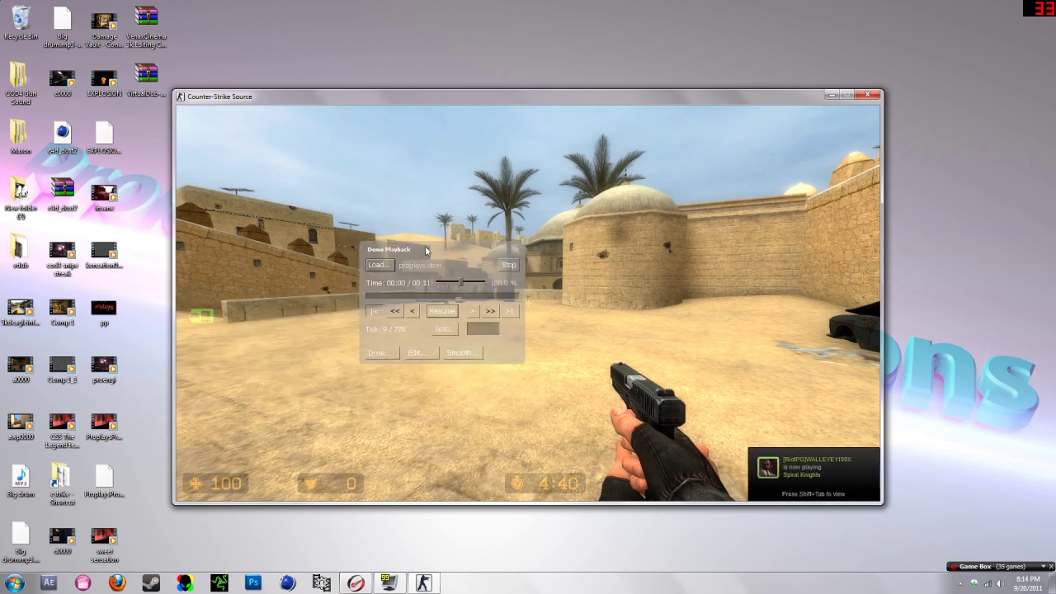
key("grave")
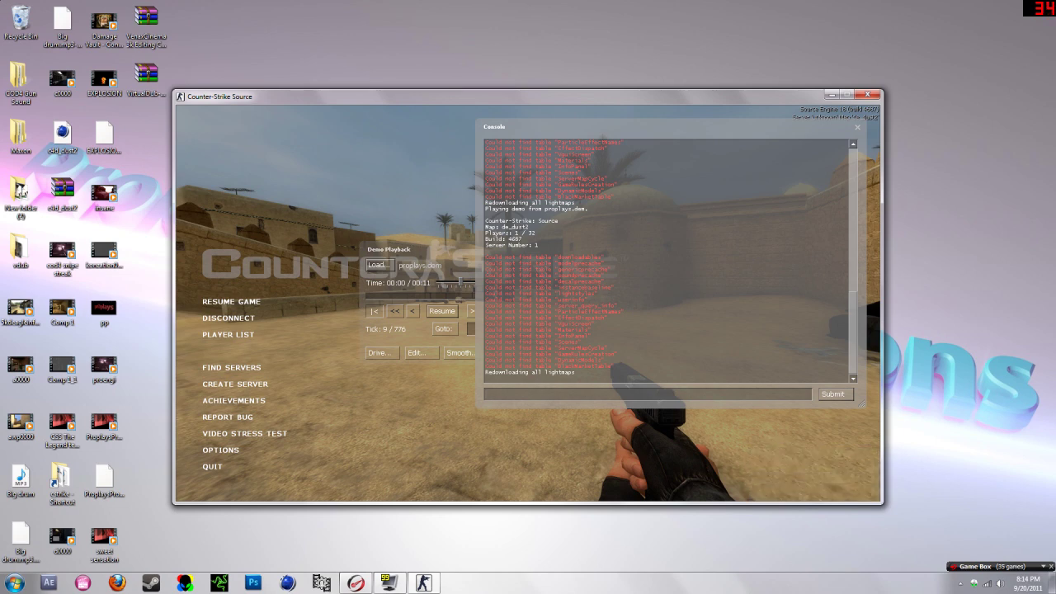
type("star")
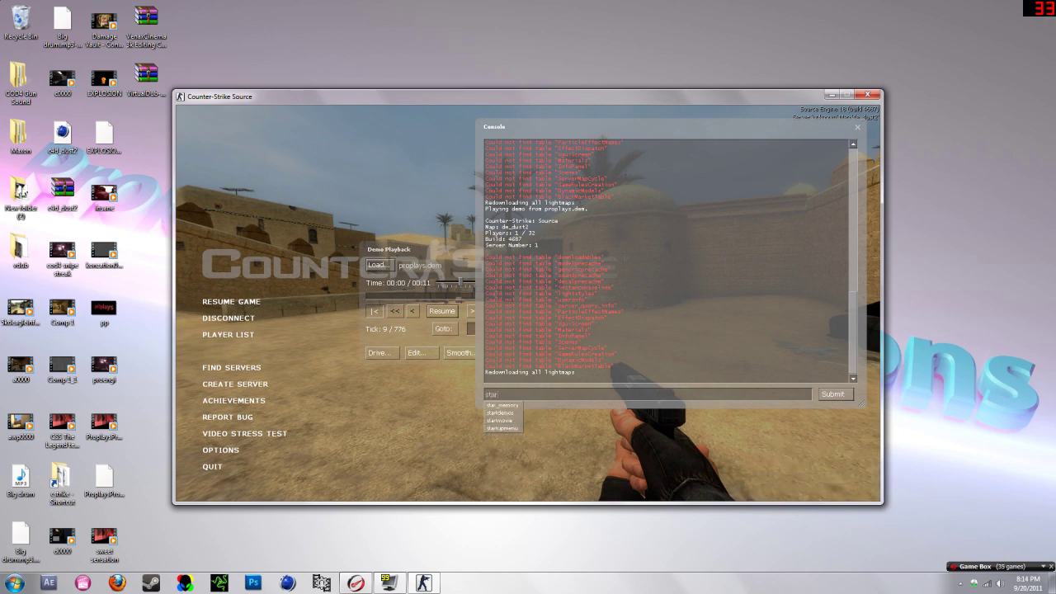
key("Down")
key("Return")
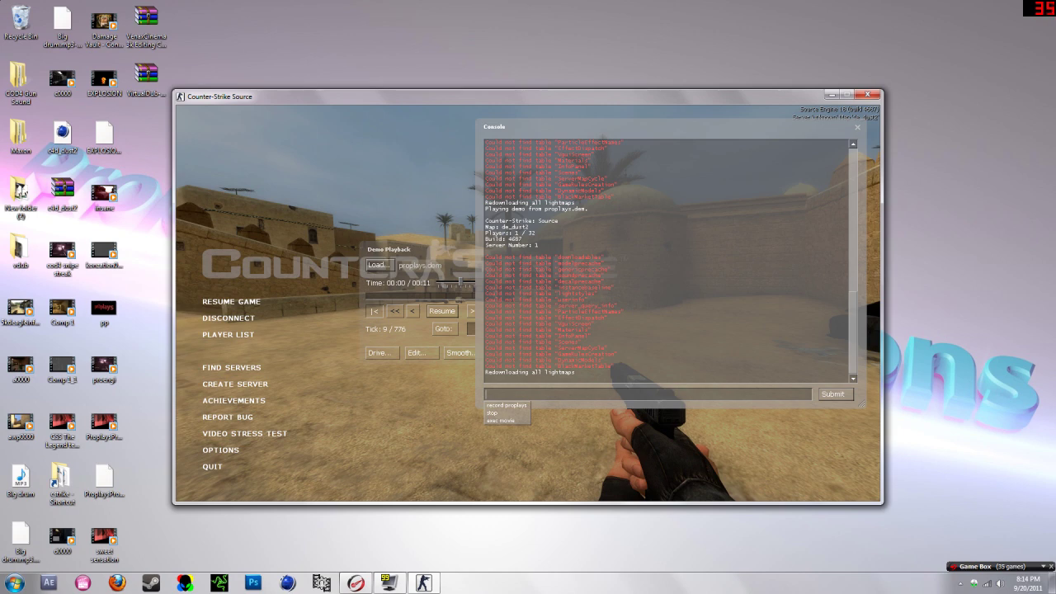
Step: Set the capture frame rate to 30 with the console command "host_framerate 30"
type("host")
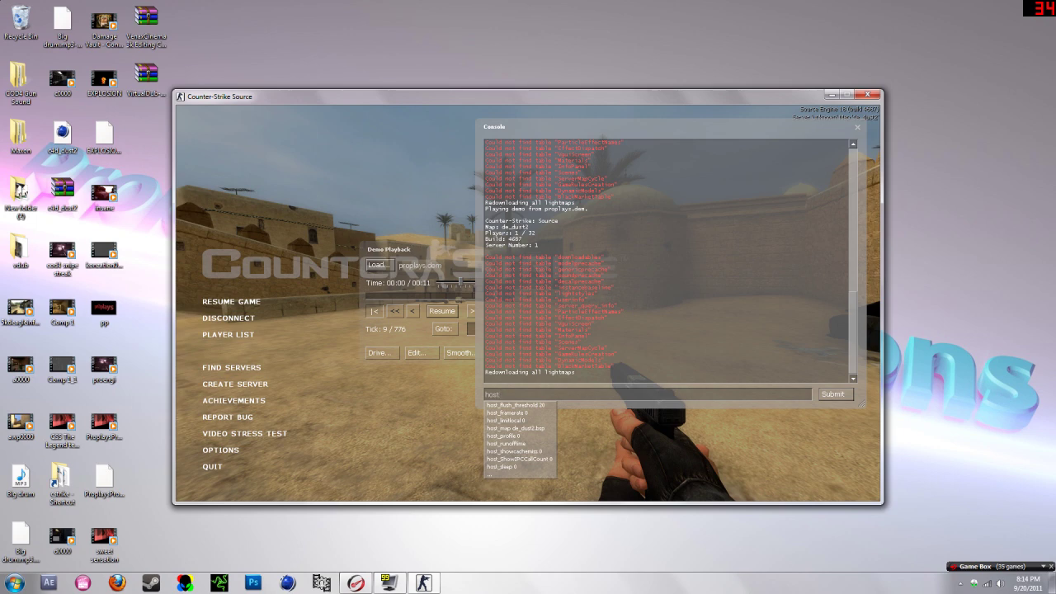
type("_fram")
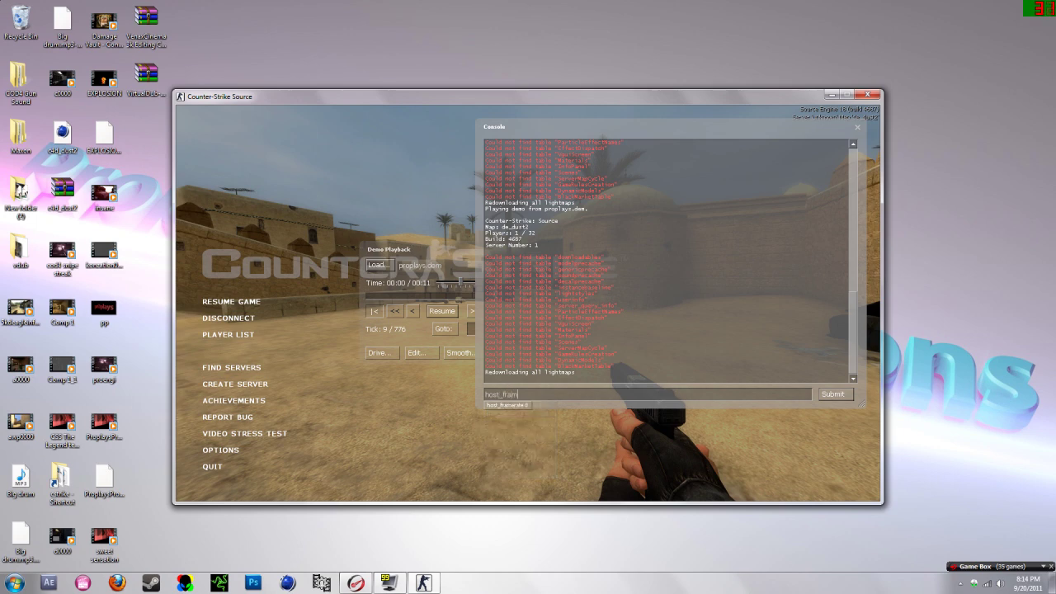
type("erate 30")
key("Return")
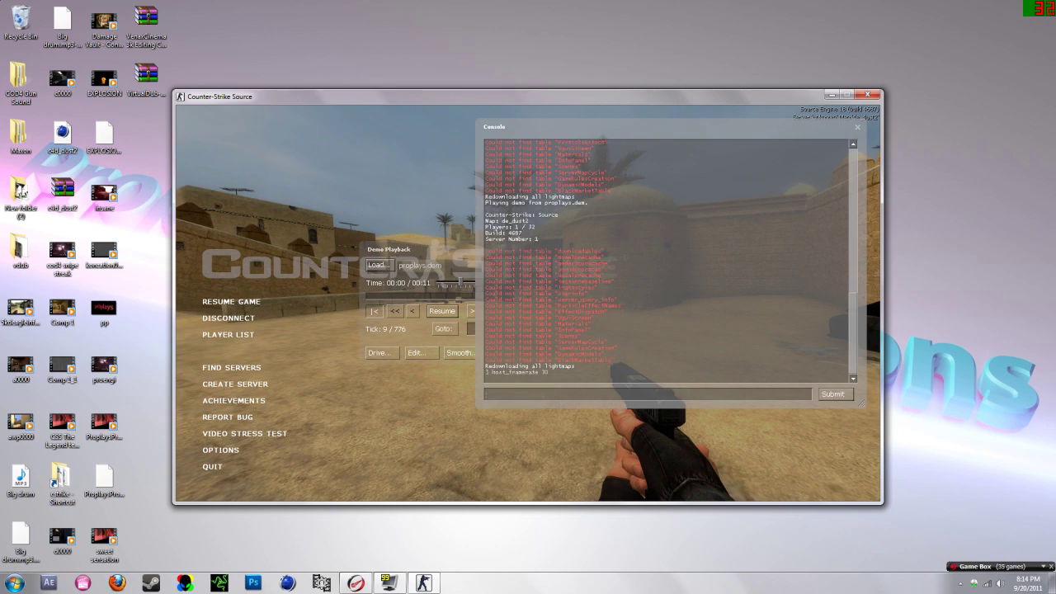
Step: Start capturing the demo with "startmovie proplays" and close the console so frames record
type("startmovie proplays")
key("Return")
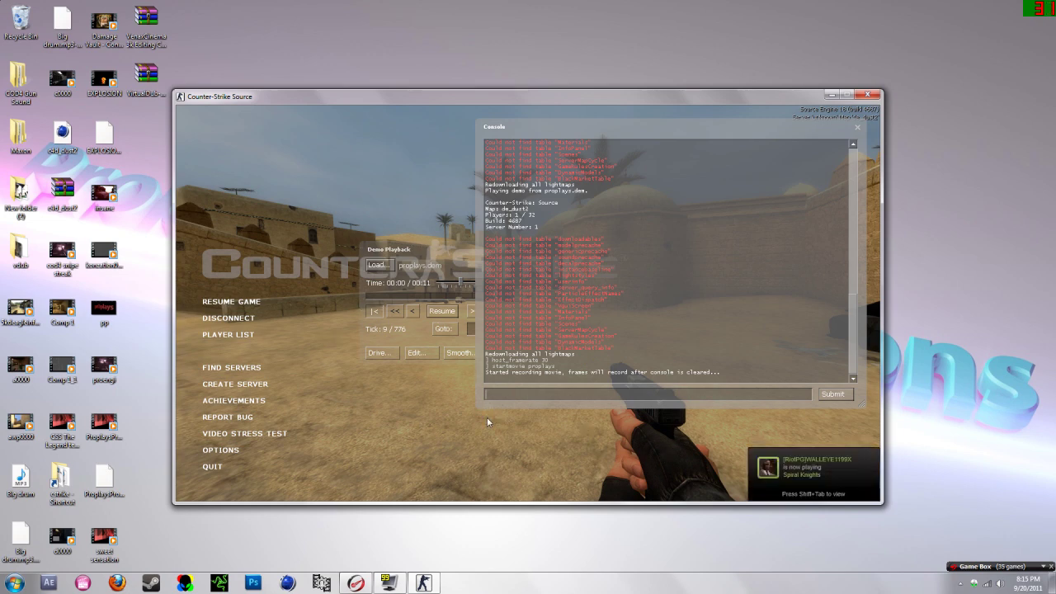
key("Escape")
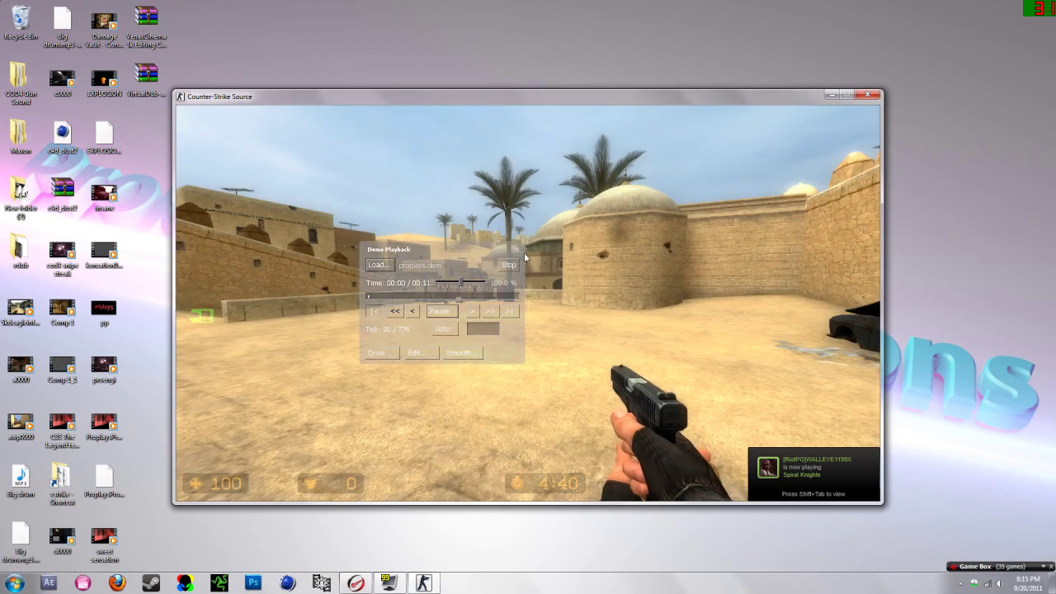
Step: Let the demo play through, stop the movie capture with the console command "endmovie" and close the game
left_click(451, 314)
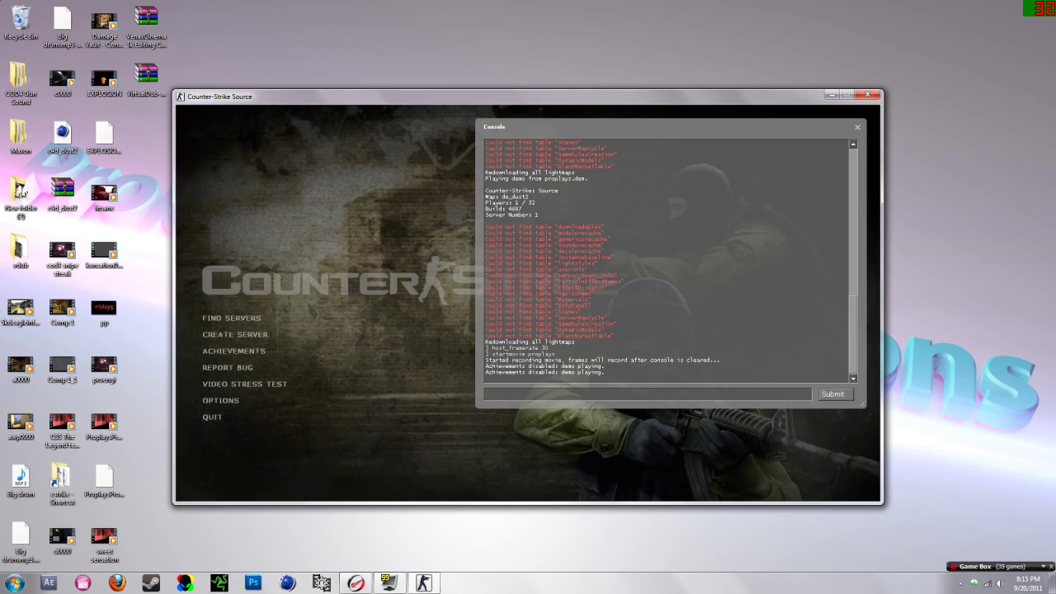
type("endo")
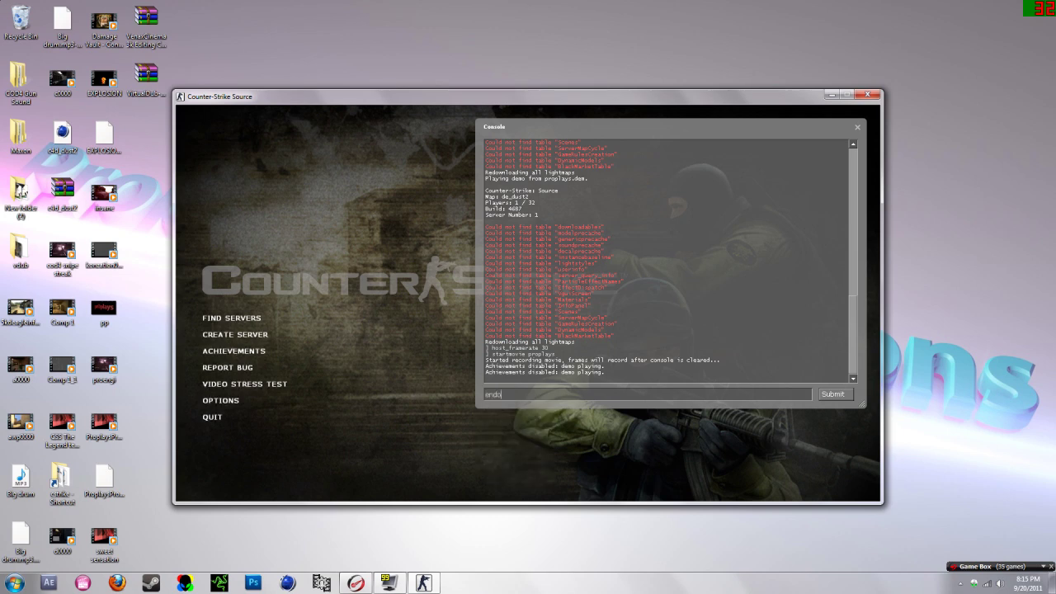
key("BackSpace")
type("movie")
key("Return")
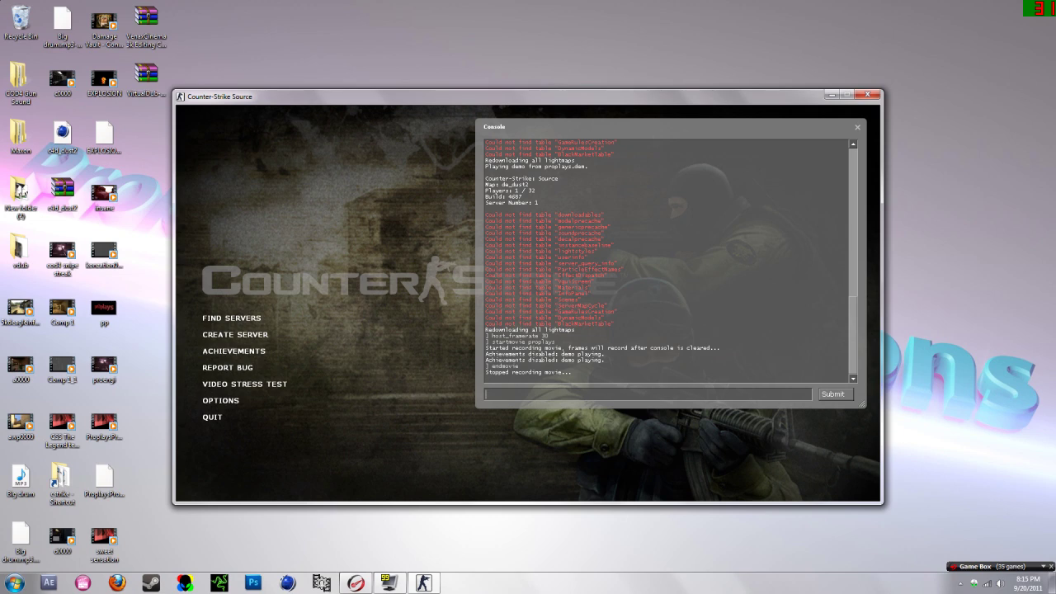
left_click(872, 98)
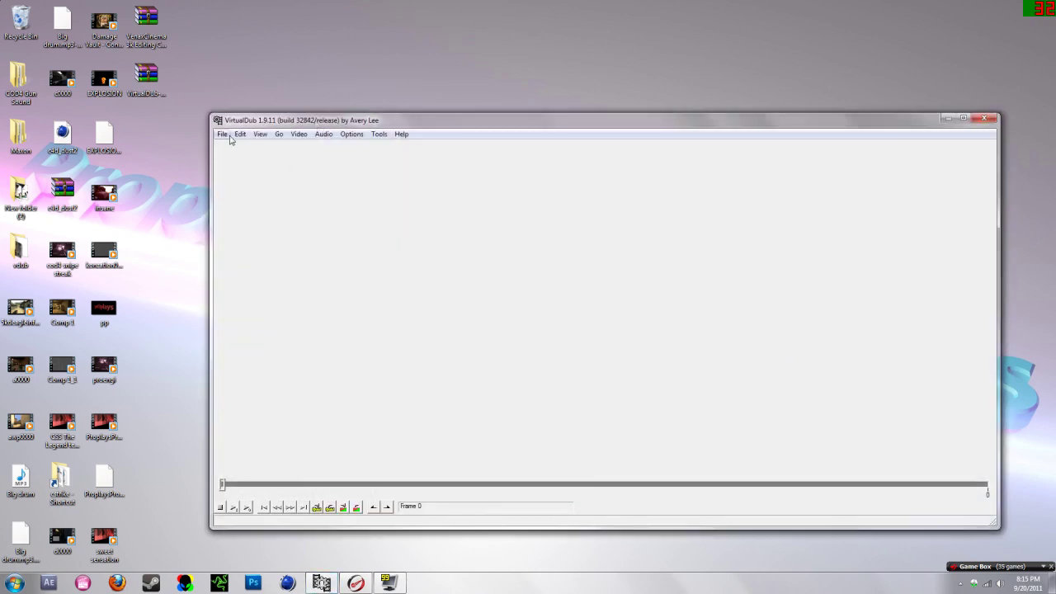
Step: In VirtualDub, open the captured frame sequence from the cstrike folder, starting with the first frame, proplays0000
left_click(226, 135)
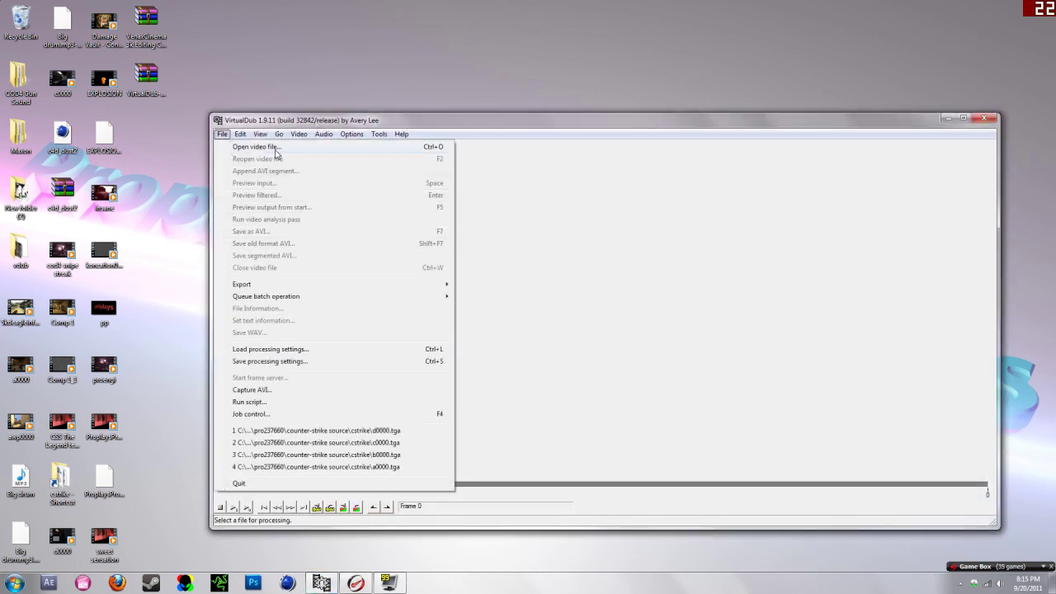
left_click(275, 148)
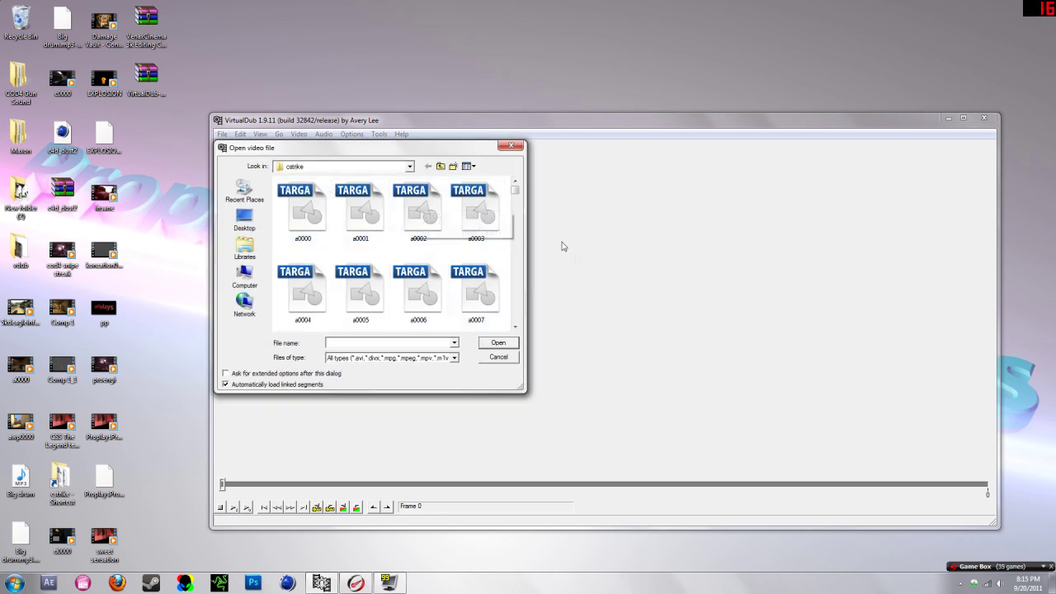
scroll(511, 191, "up", 5)
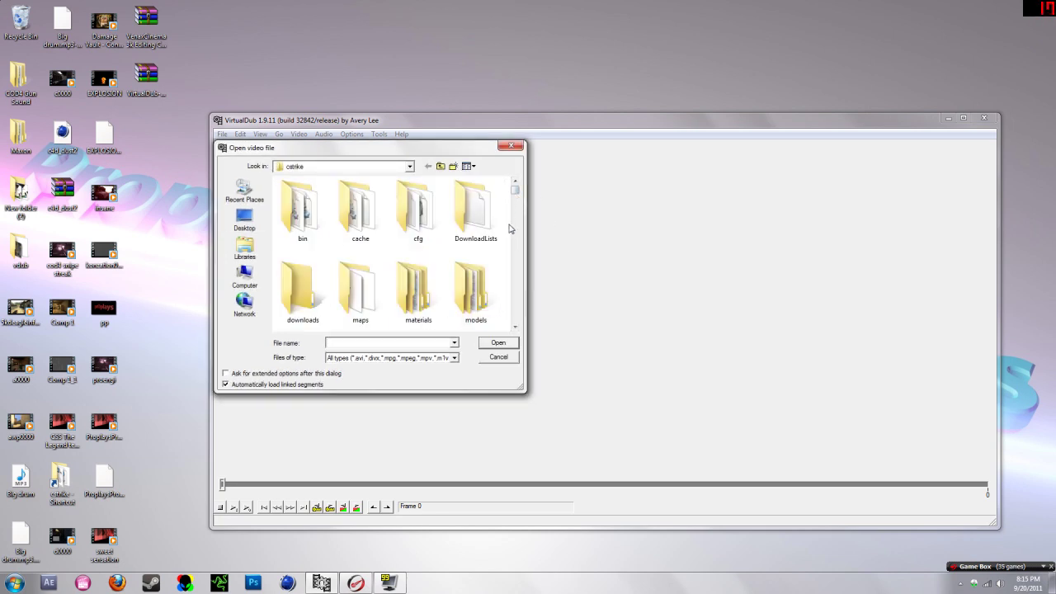
left_click_drag(515, 190, 524, 321)
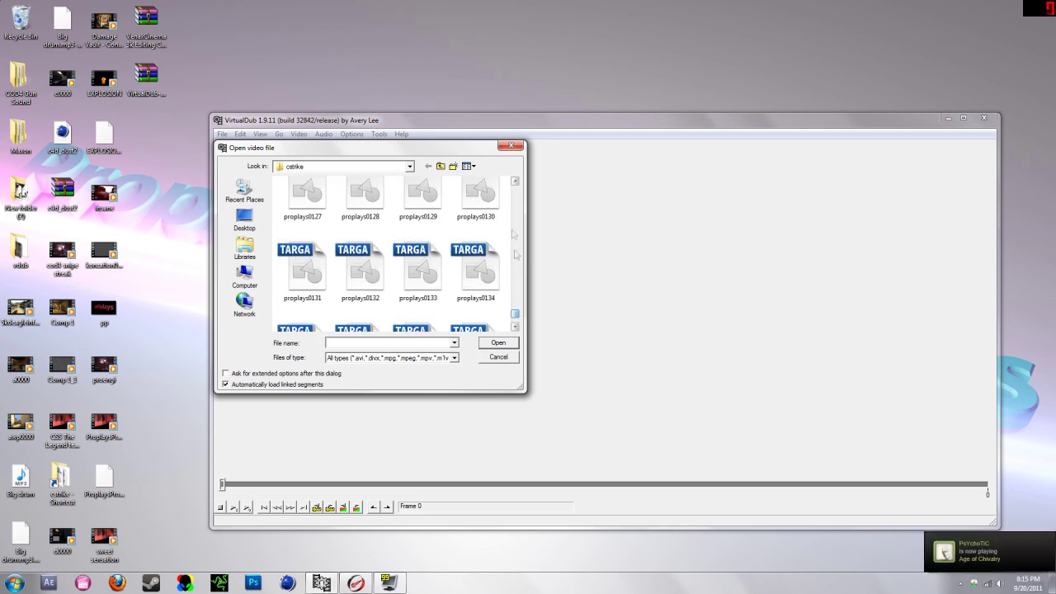
scroll(519, 182, "up", 4)
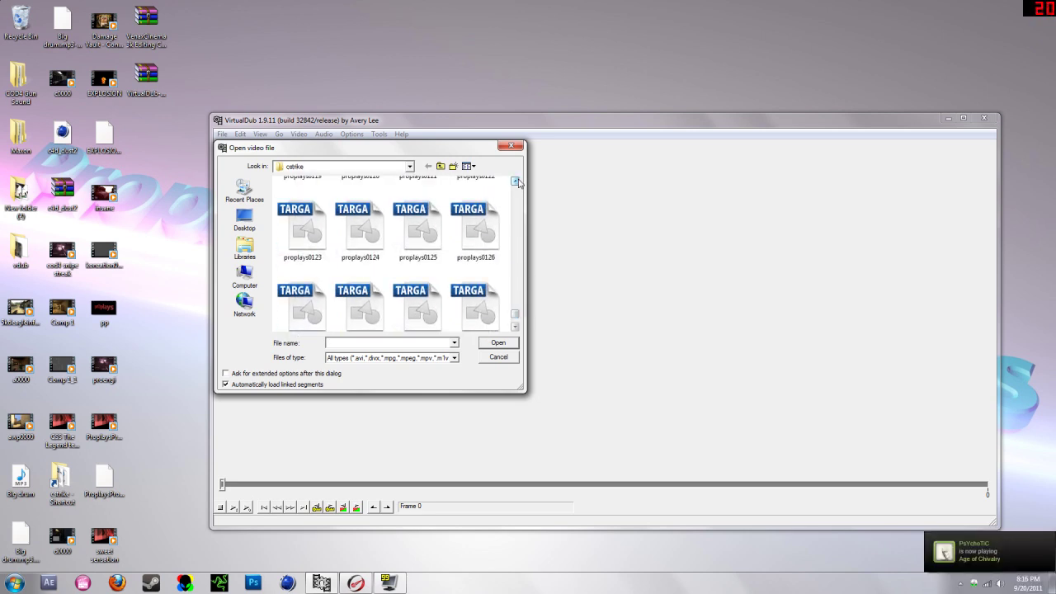
scroll(515, 190, "up", 8)
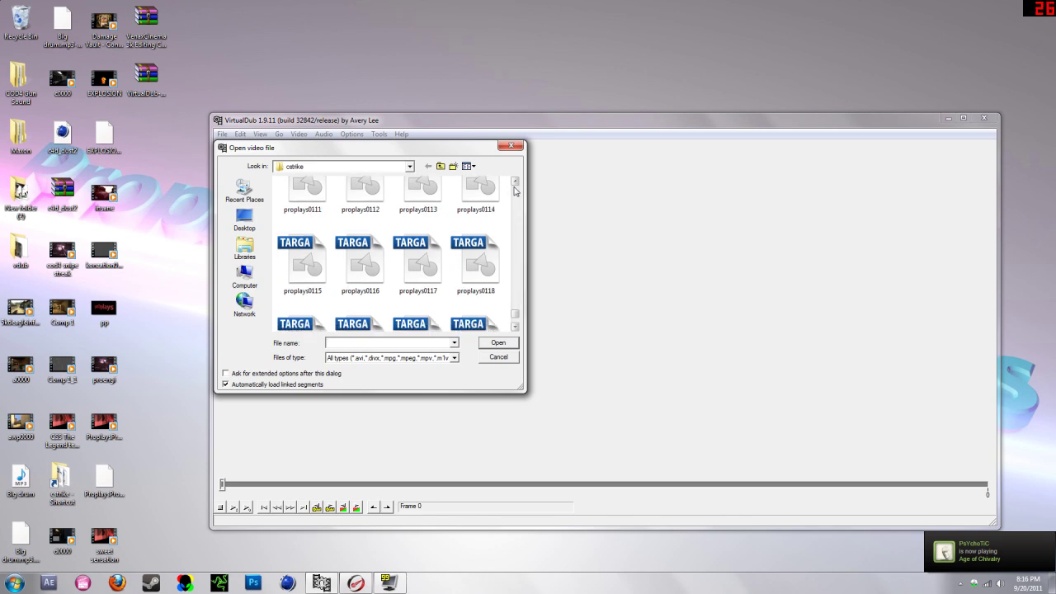
scroll(515, 190, "up", 7)
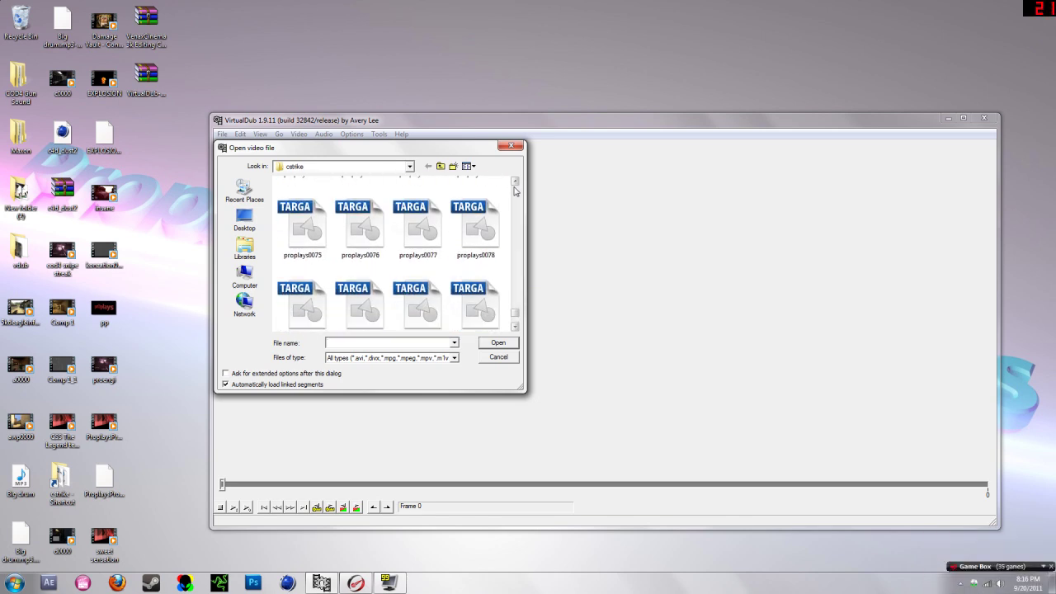
scroll(513, 191, "up", 10)
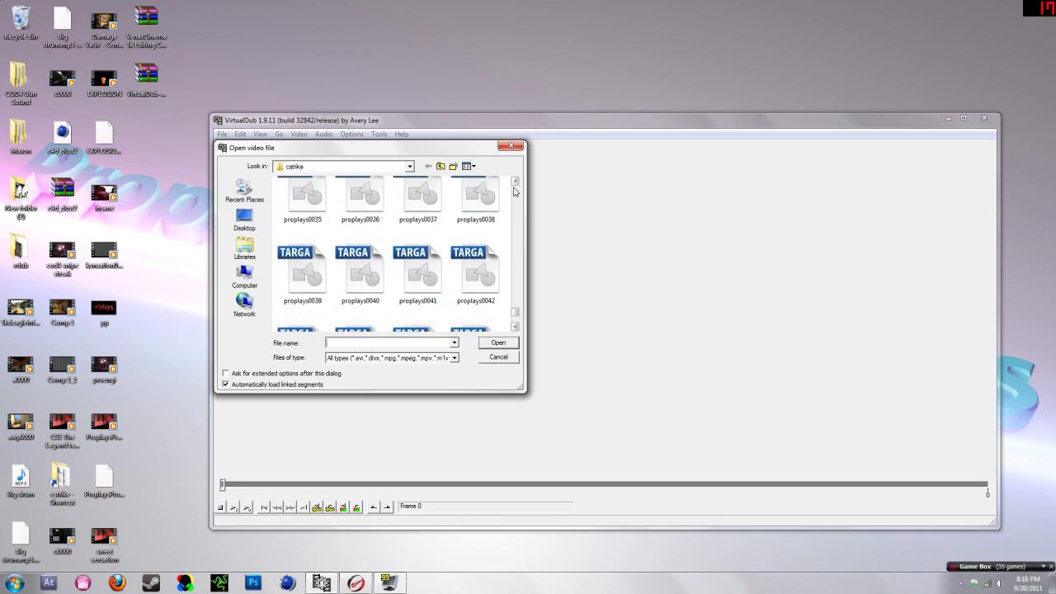
left_click(514, 182)
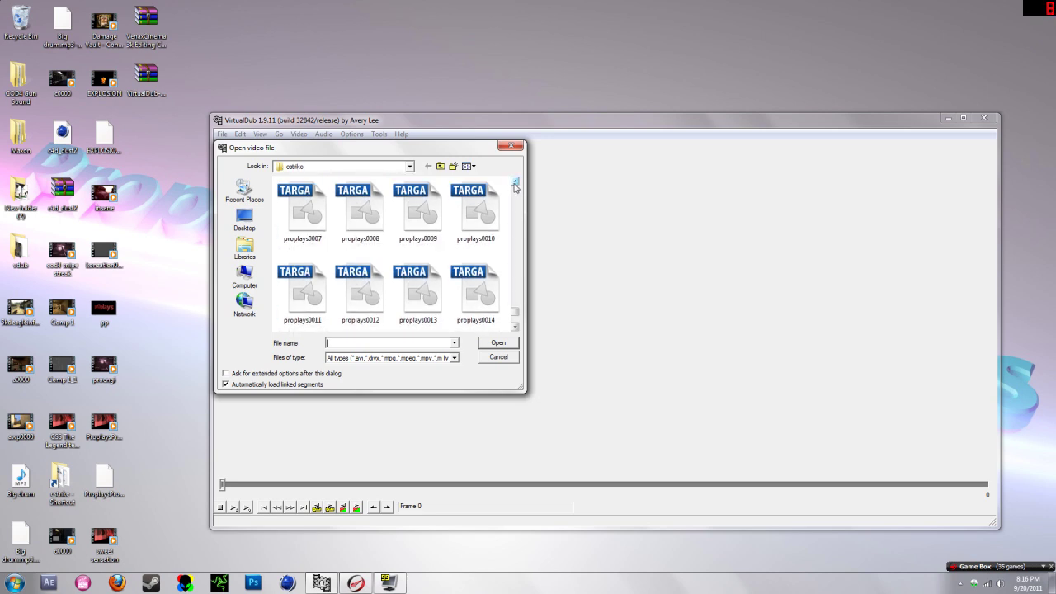
left_click(514, 182)
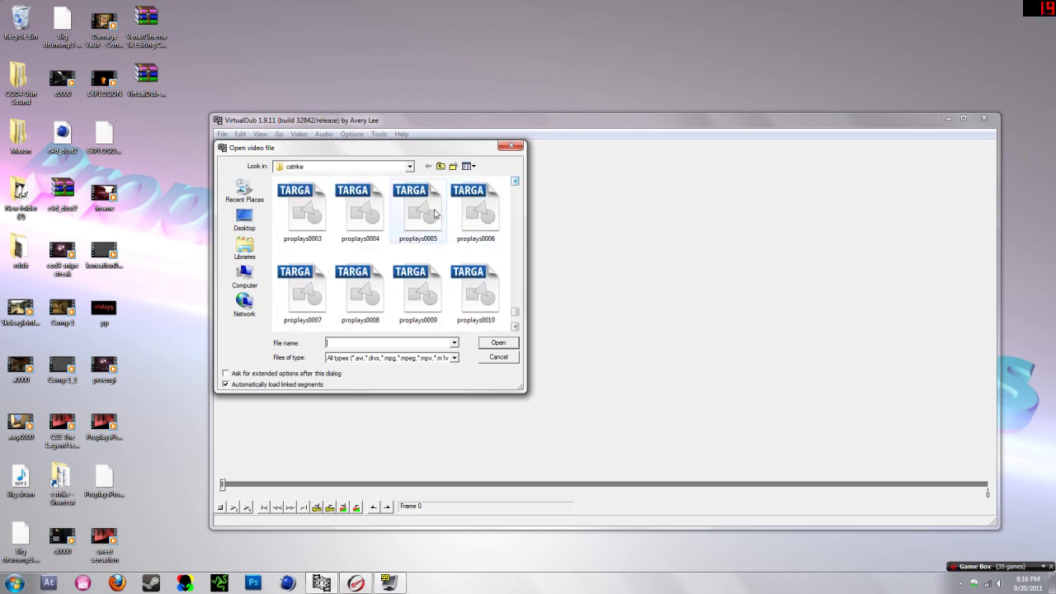
left_click(514, 182)
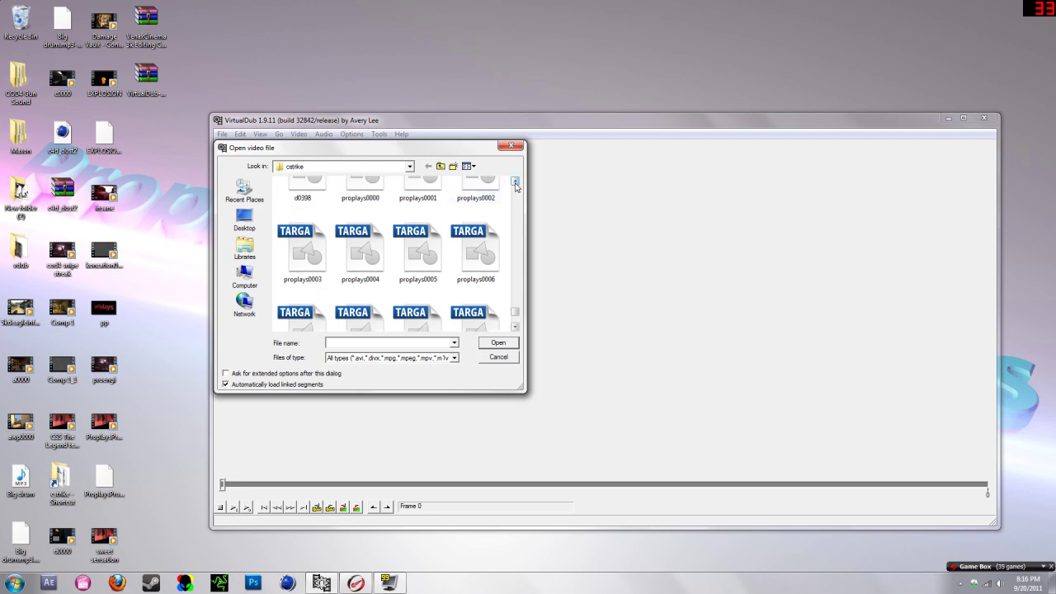
left_click(374, 198)
left_click(511, 344)
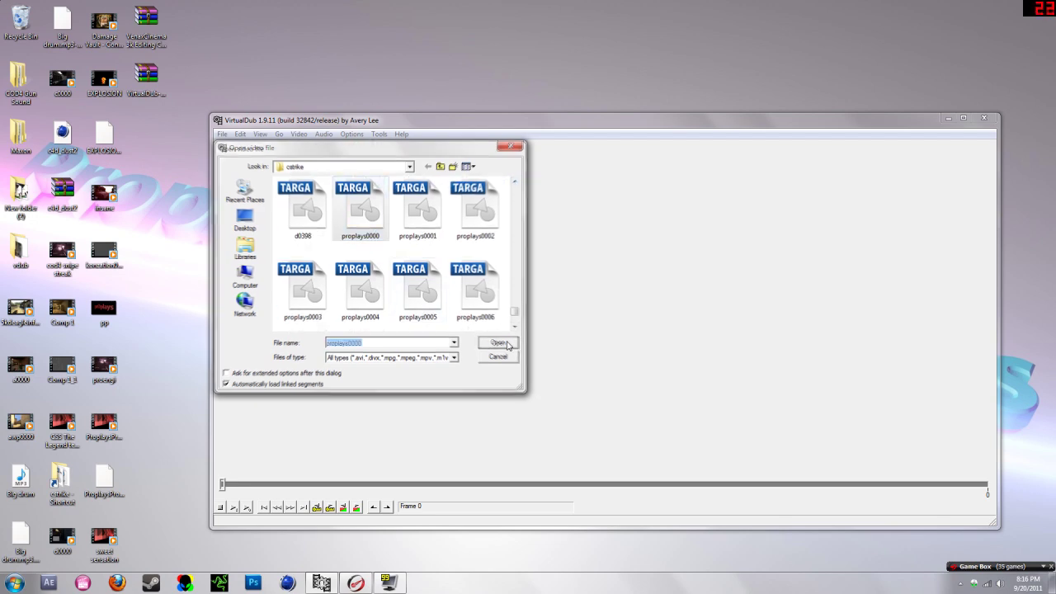
left_click_drag(222, 485, 184, 451)
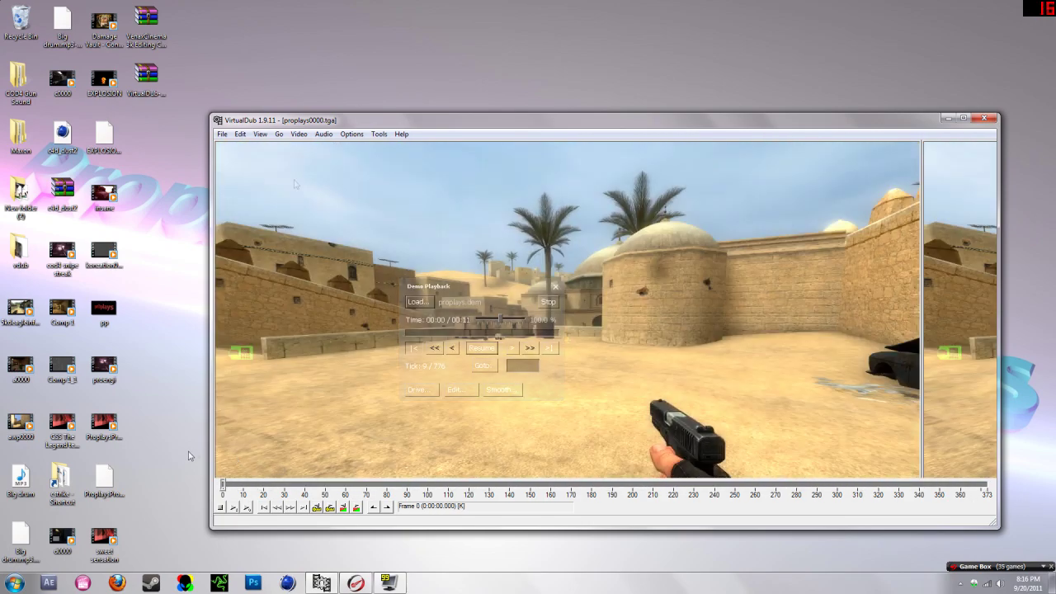
Step: Change the source frame rate of the loaded sequence to 30 fps and confirm the frame rate settings
left_click(299, 133)
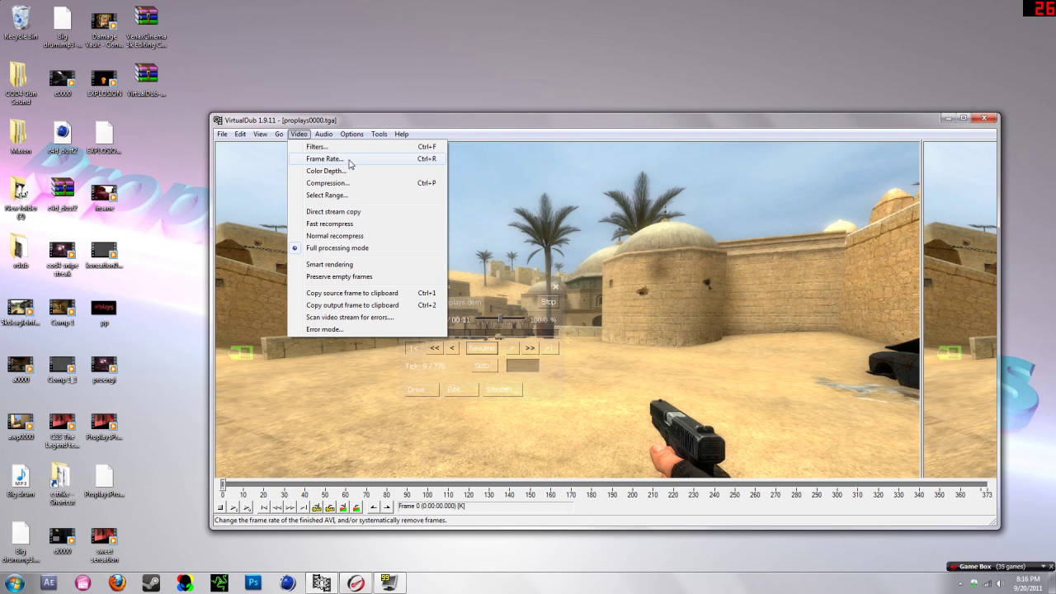
left_click(349, 160)
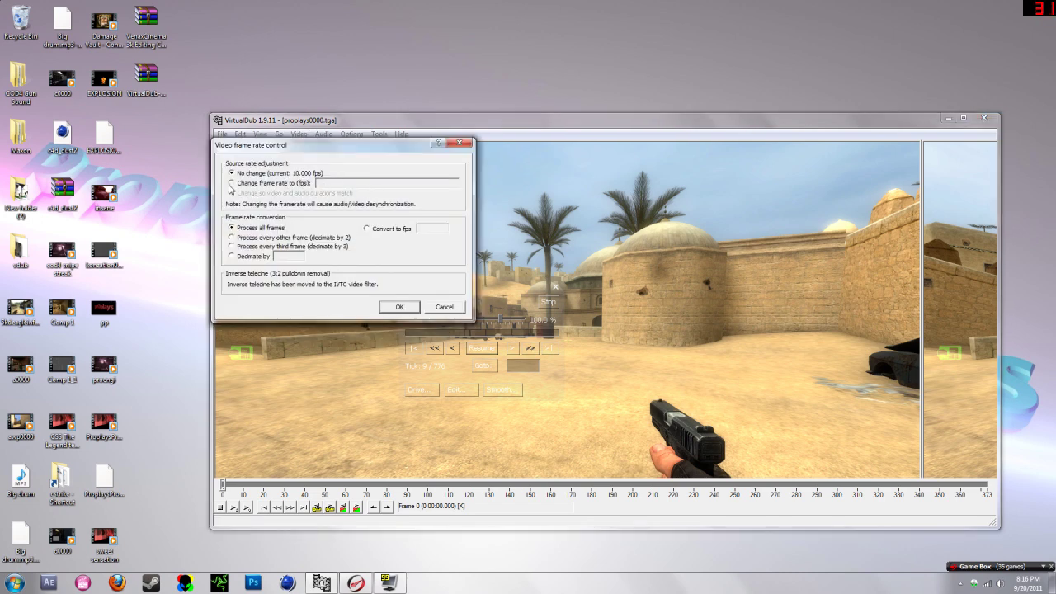
left_click(231, 184)
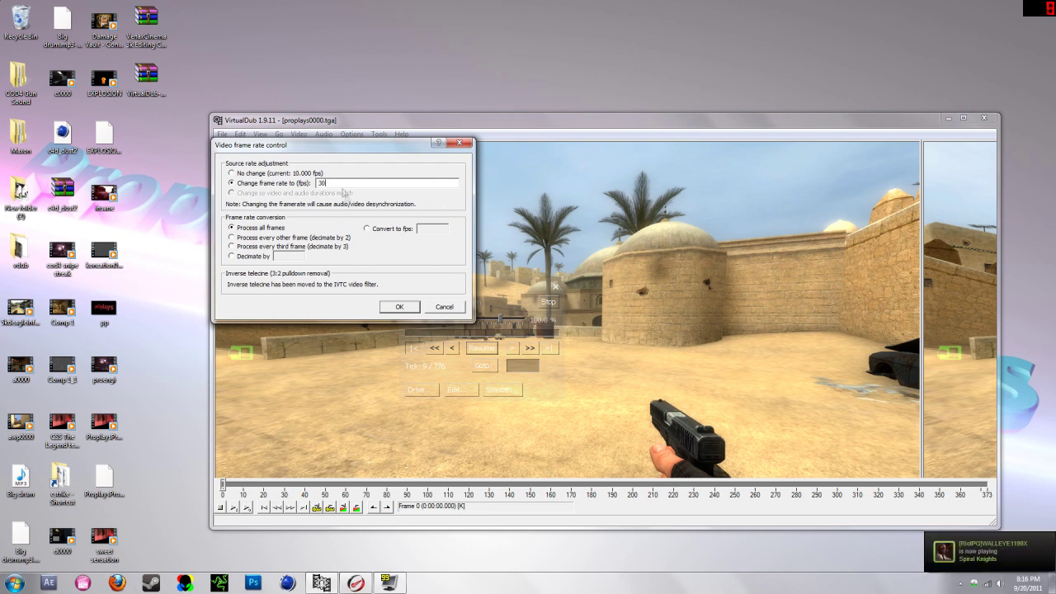
left_click(401, 308)
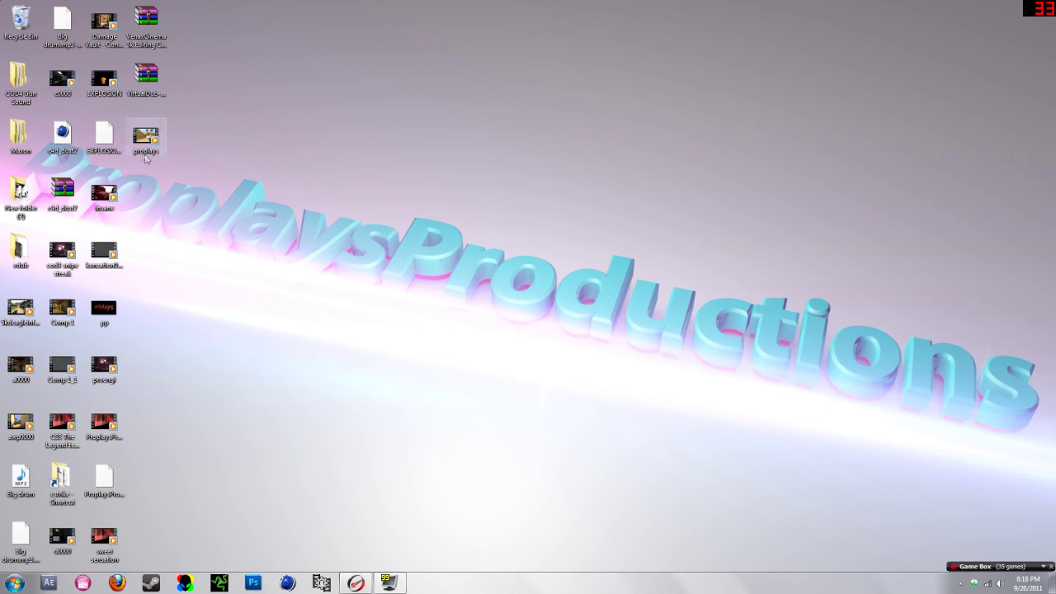
Step: Move the exported proplays video to an empty area of the desktop and play it back to check it
left_click_drag(145, 136, 606, 191)
double_click(606, 194)
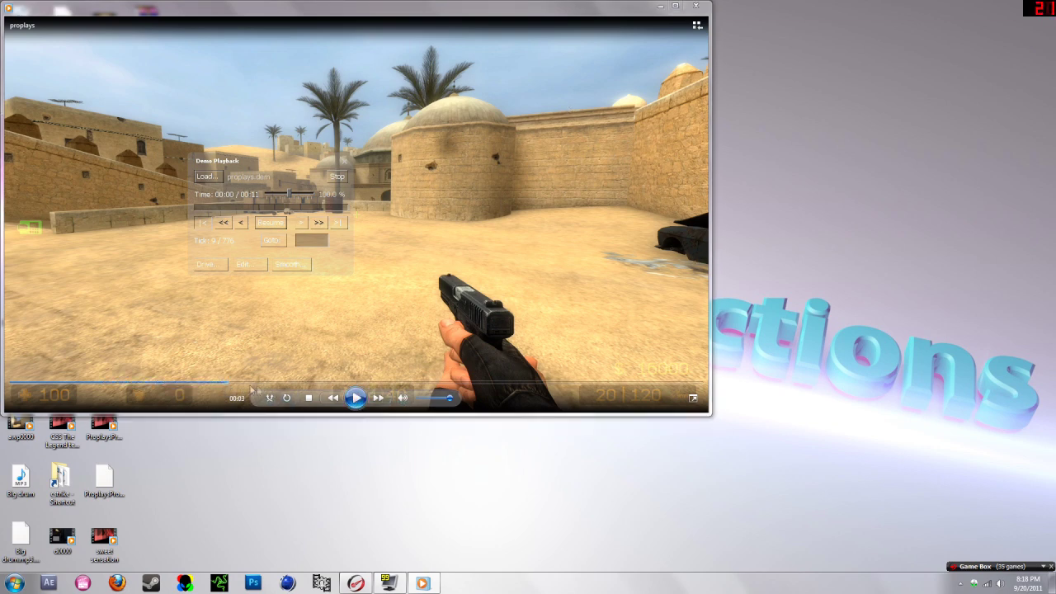
left_click(355, 397)
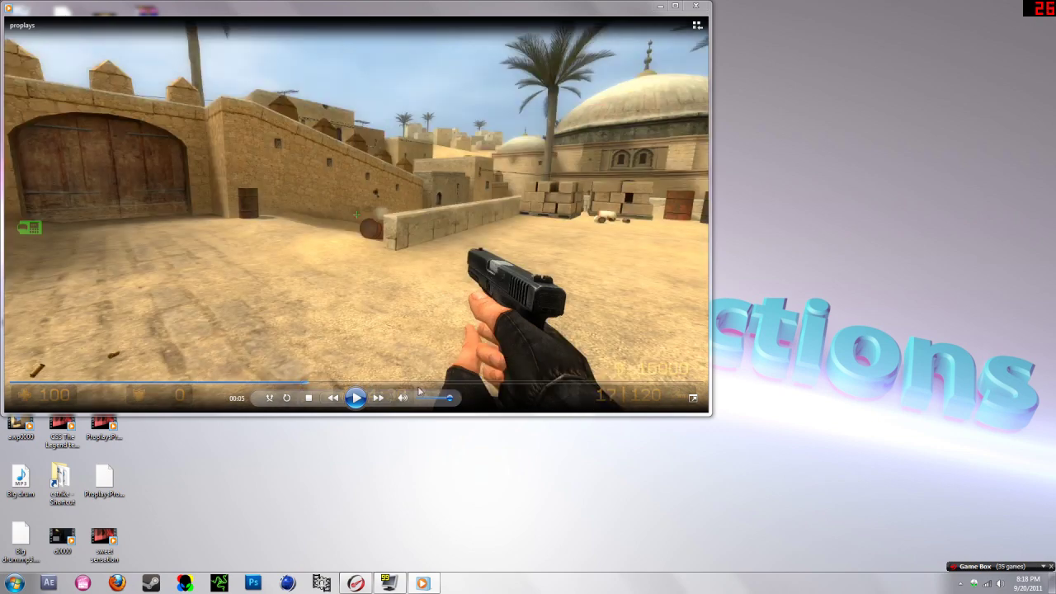
left_click(357, 397)
left_click(696, 6)
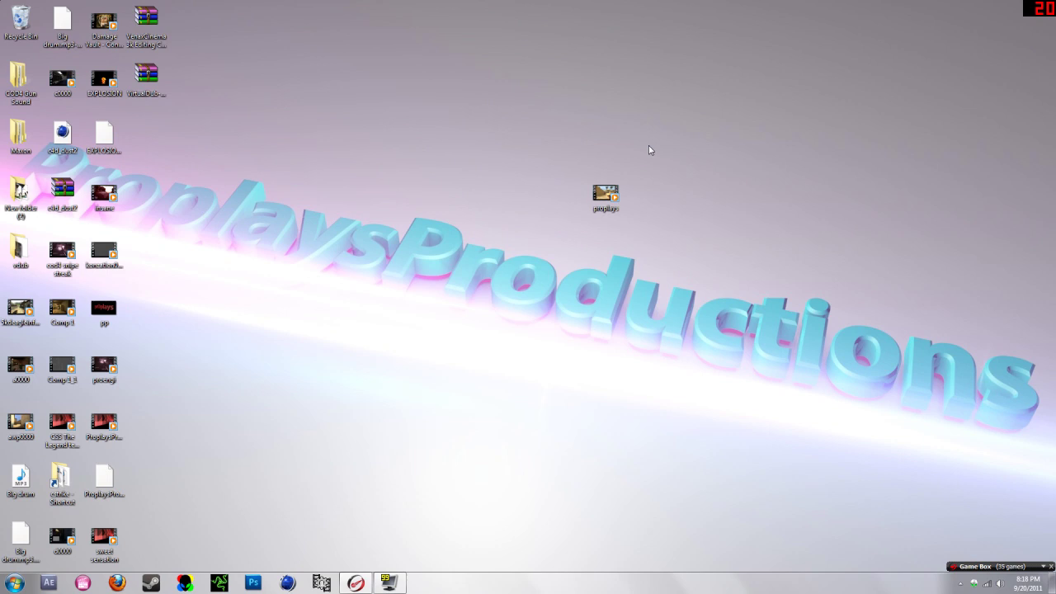